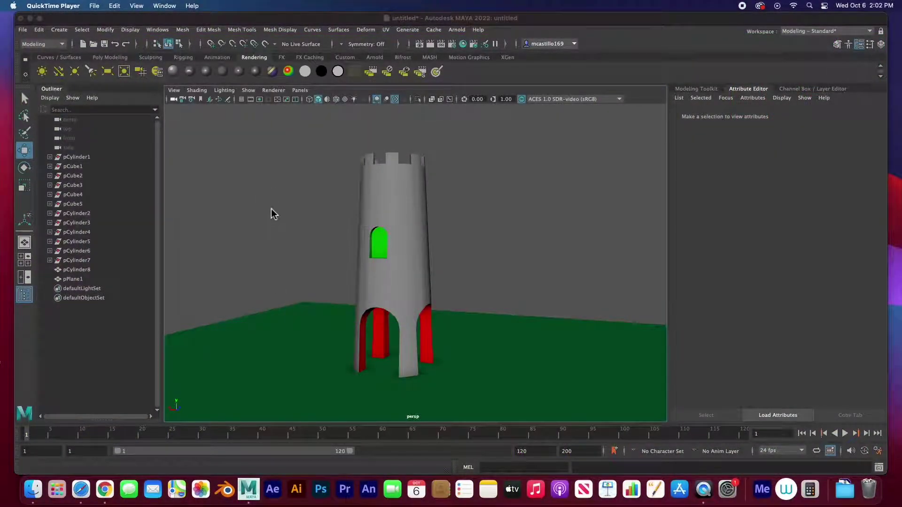
- Orbit around the finished castle tower to inspect it from low and frontal angles
drag(271, 208, 303, 230)
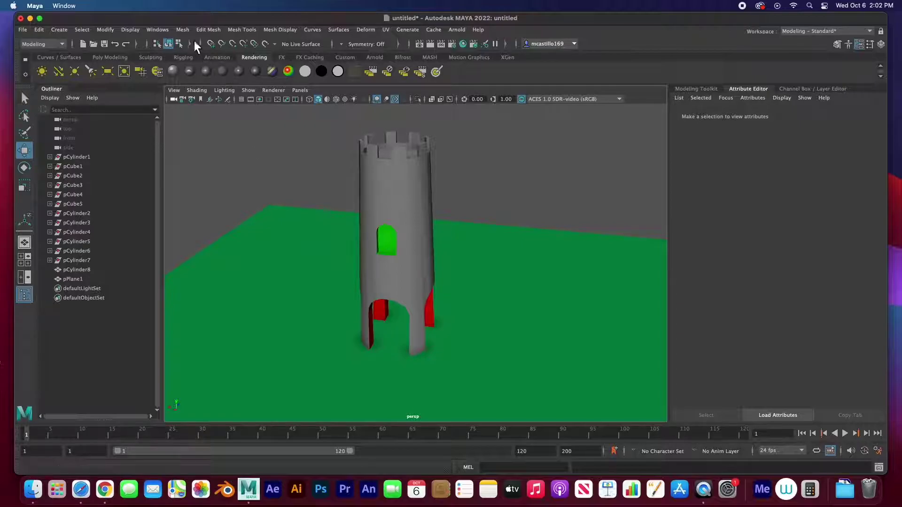
click(182, 29)
mouse_move(191, 57)
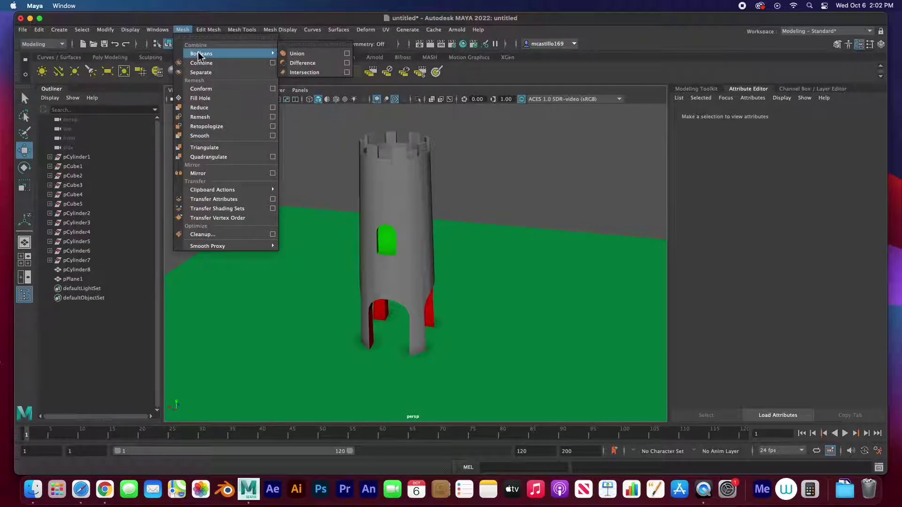
click(188, 31)
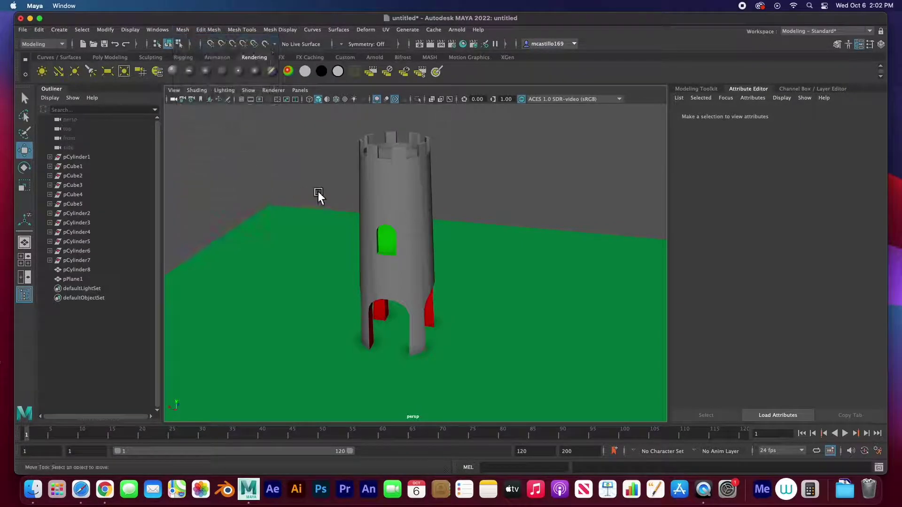
alt+drag(347, 235, 409, 203)
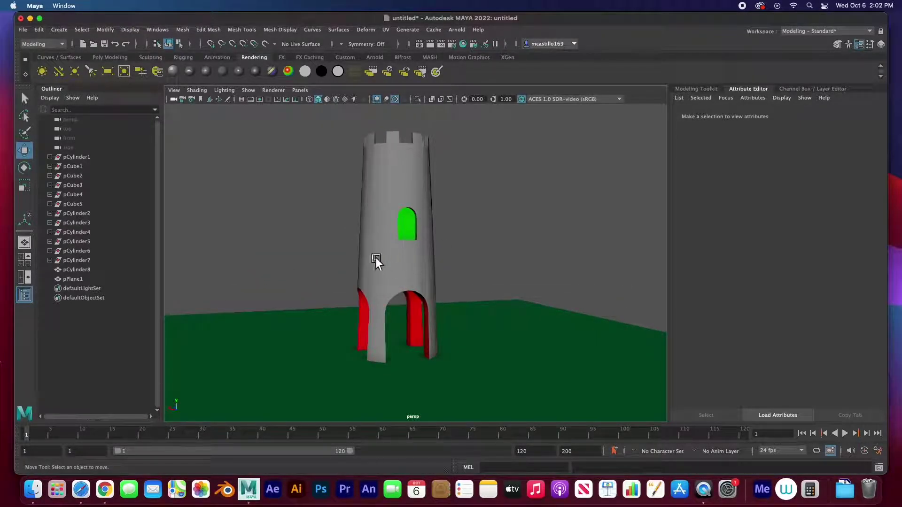
alt+drag(376, 257, 398, 157)
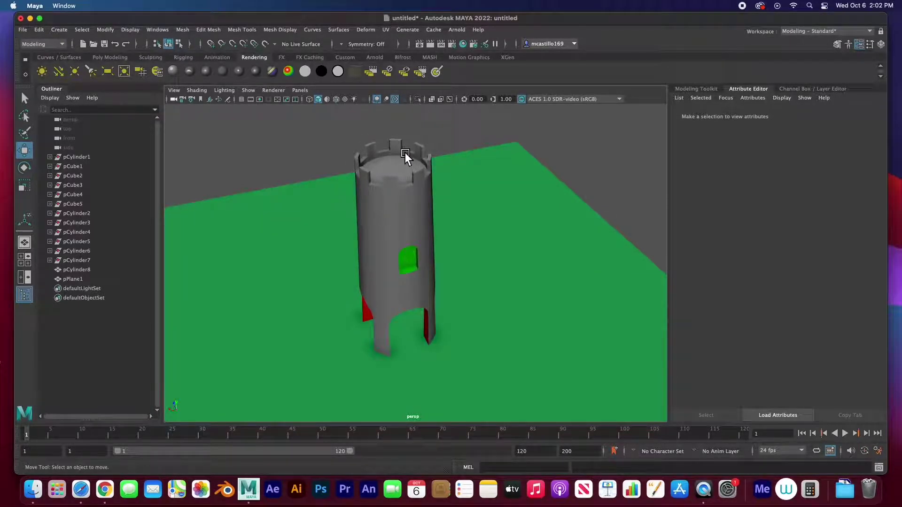
alt+drag(402, 157, 399, 178)
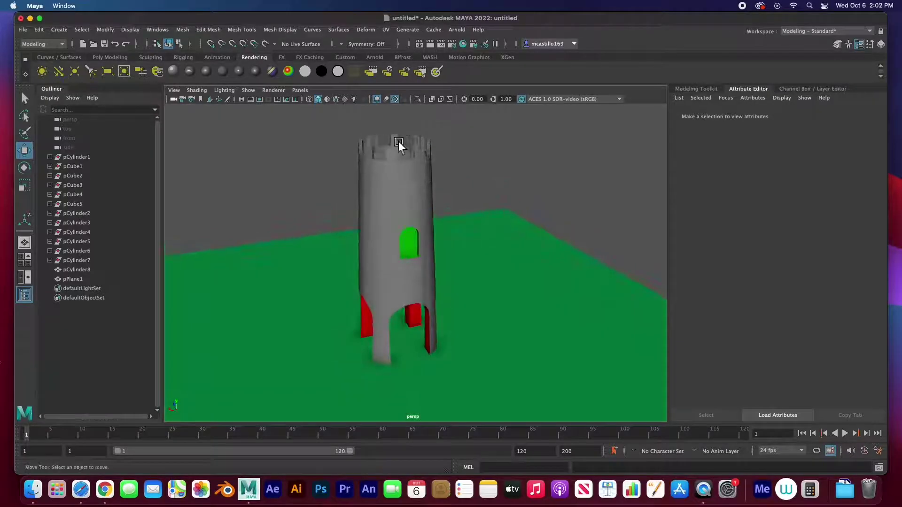
mouse_move(385, 139)
alt+mouse_down()
mouse_move(393, 156)
mouse_move(384, 145)
alt+mouse_up()
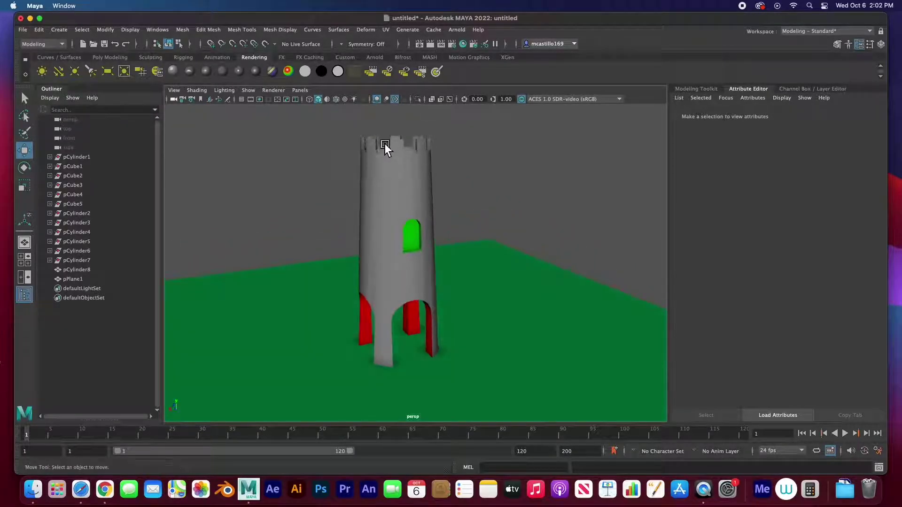
alt+drag(409, 203, 420, 228)
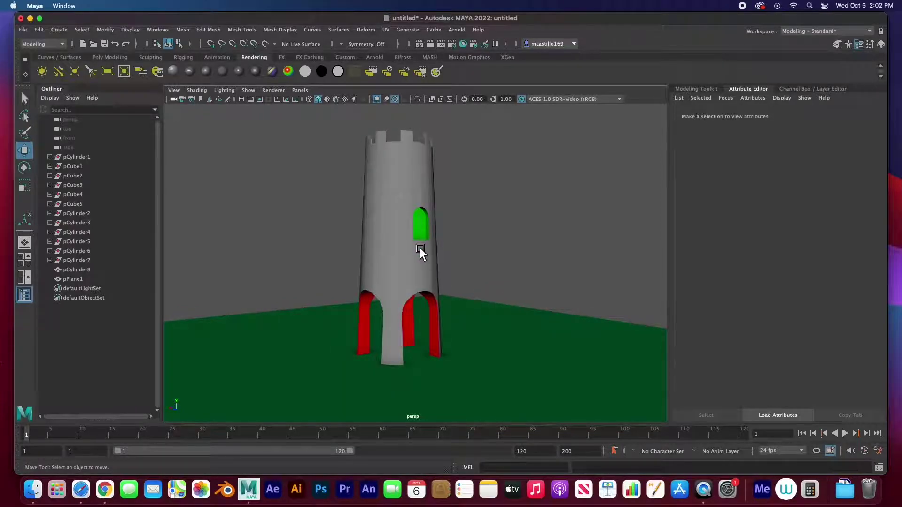
- Select and deselect the tower while orbiting, then start a new empty scene without saving
click(419, 251)
alt+drag(419, 252, 402, 246)
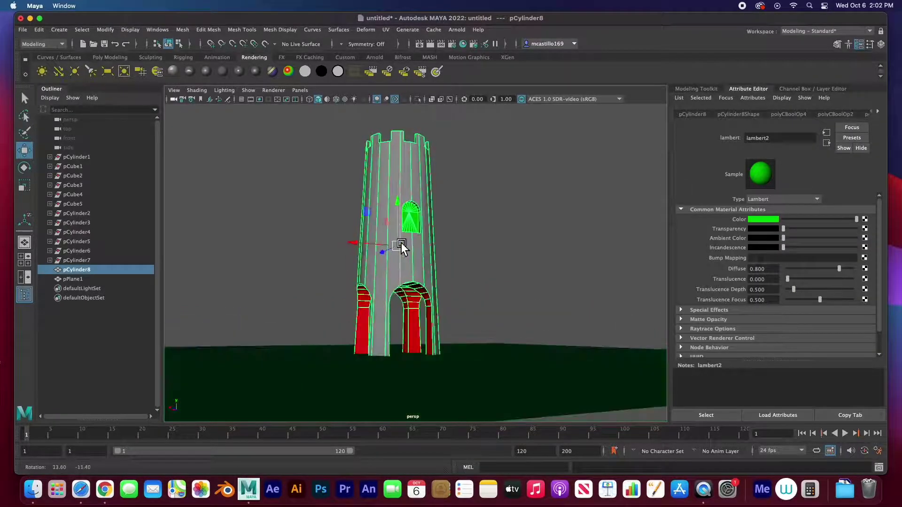
alt+drag(368, 321, 326, 312)
click(312, 276)
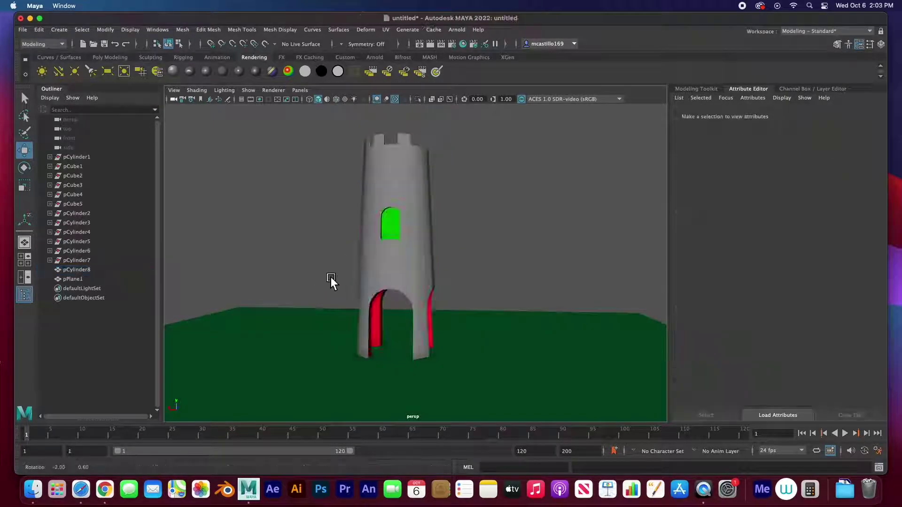
alt+drag(330, 277, 365, 280)
key(ctrl+n)
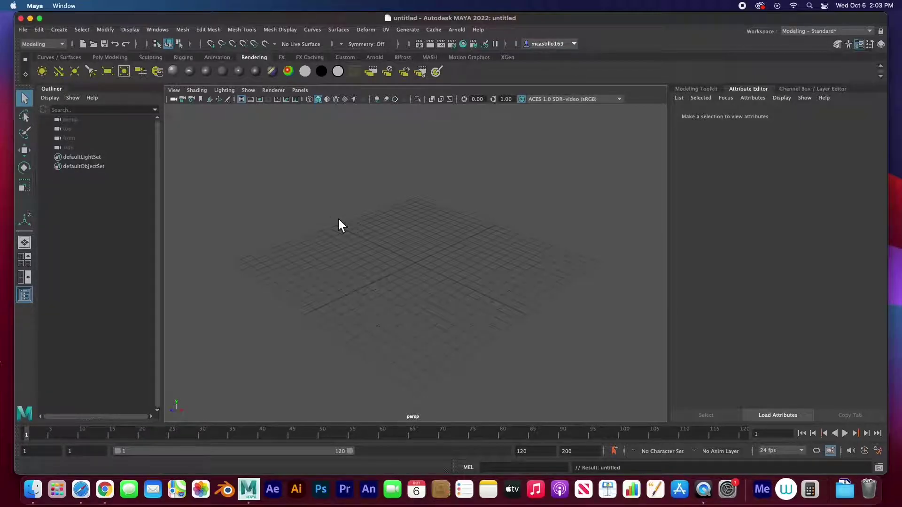
- Create a default polygon cylinder from the Poly Modeling shelf
click(105, 58)
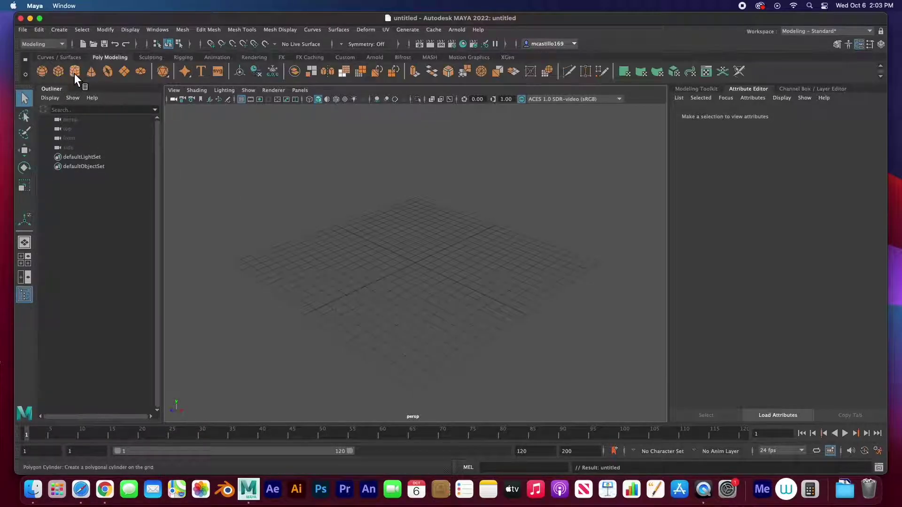
middle_drag(145, 179, 399, 270)
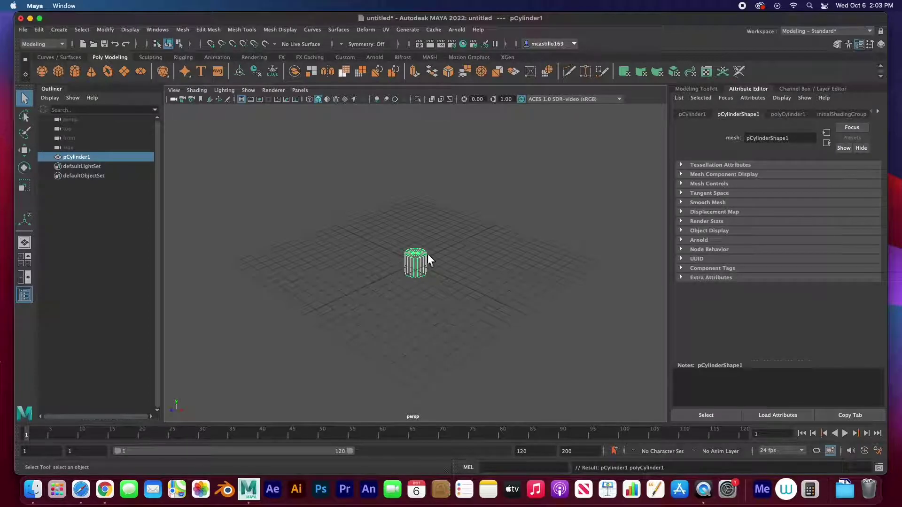
key(space)
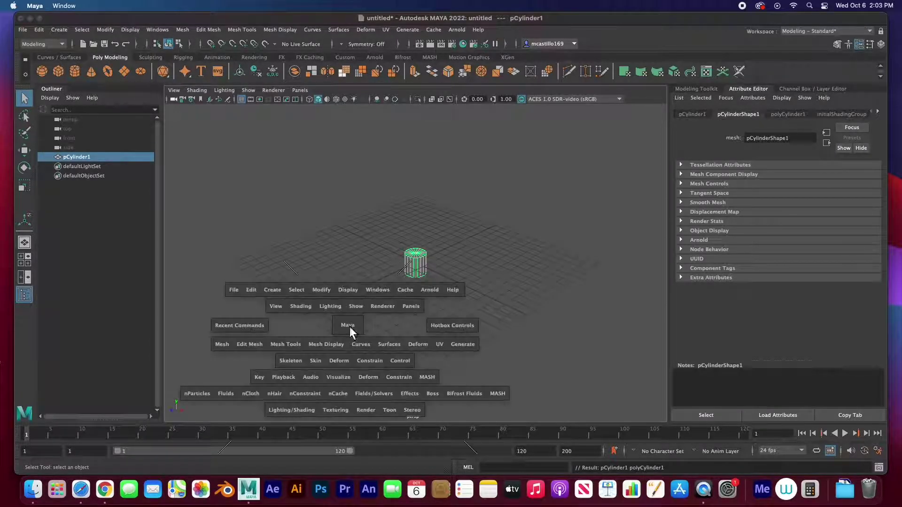
key(space)
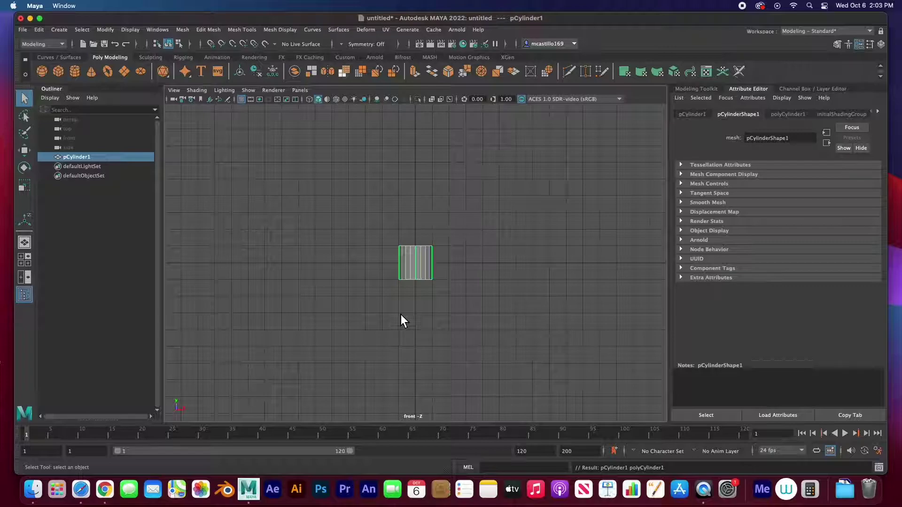
- Scale the cylinder to 1.745 × 4.732 × 1.745 and raise it above the grid
key(r)
drag(420, 266, 424, 175)
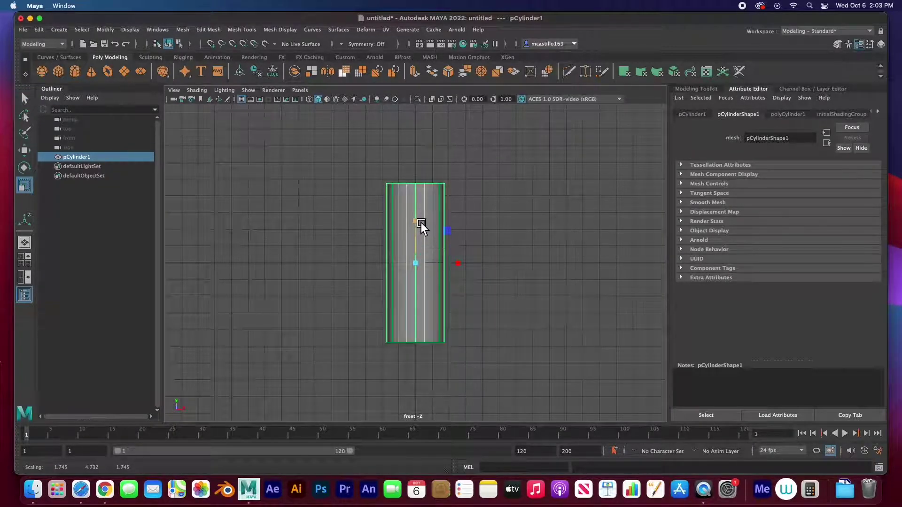
drag(421, 222, 421, 227)
key(w)
drag(415, 262, 423, 182)
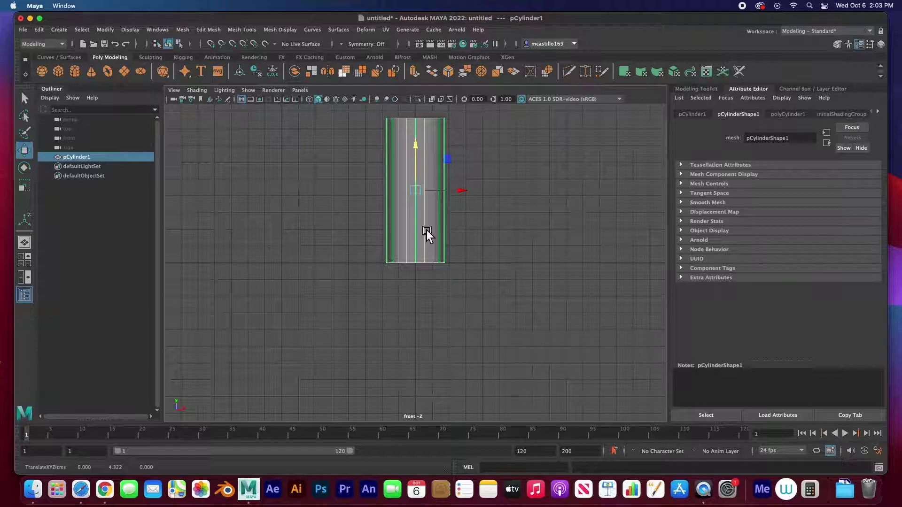
key(space)
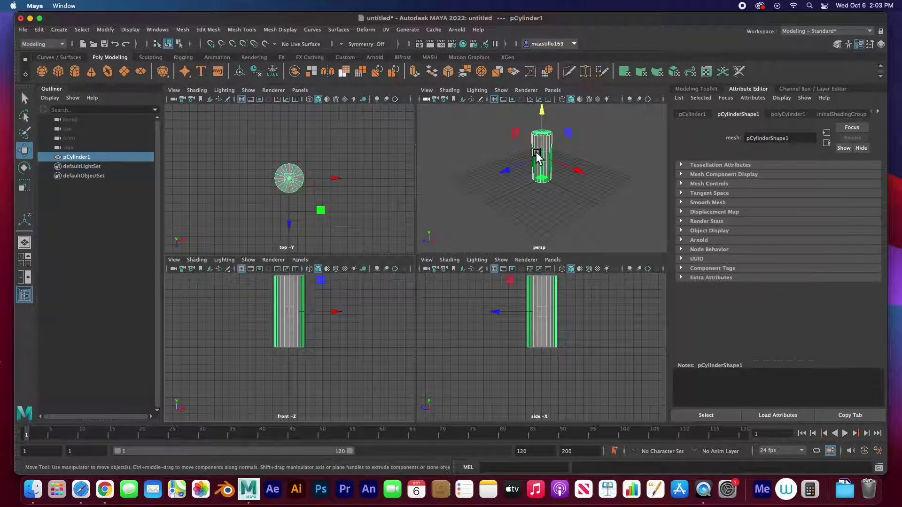
- Frame the cylinder and select all the faces of its top cap
key(space)
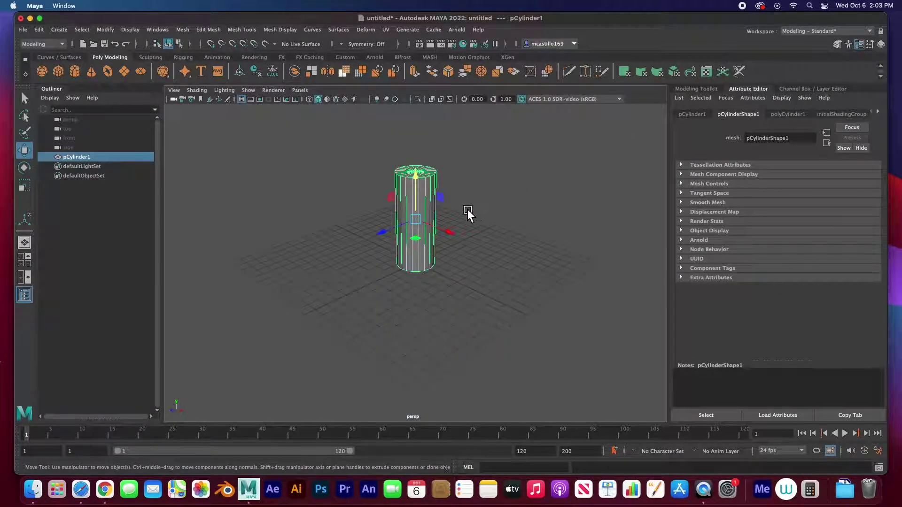
key(f)
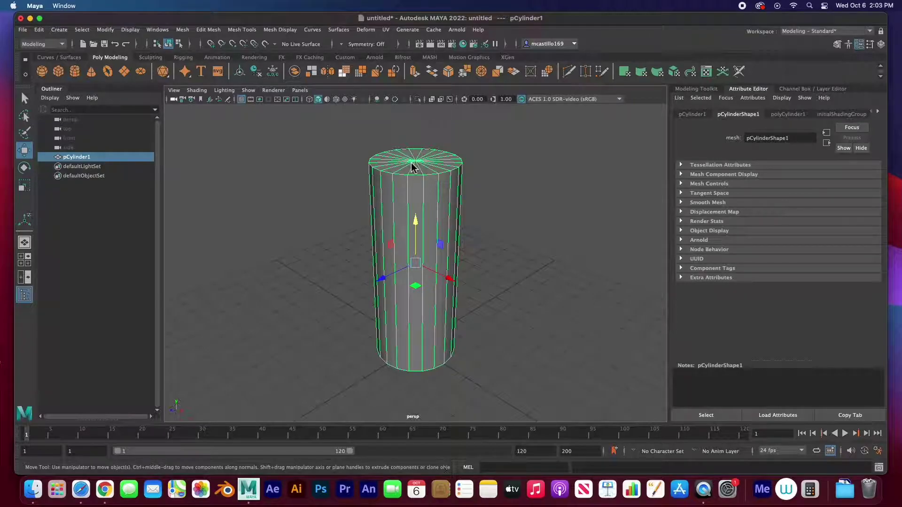
right_drag(412, 167, 415, 188)
click(415, 188)
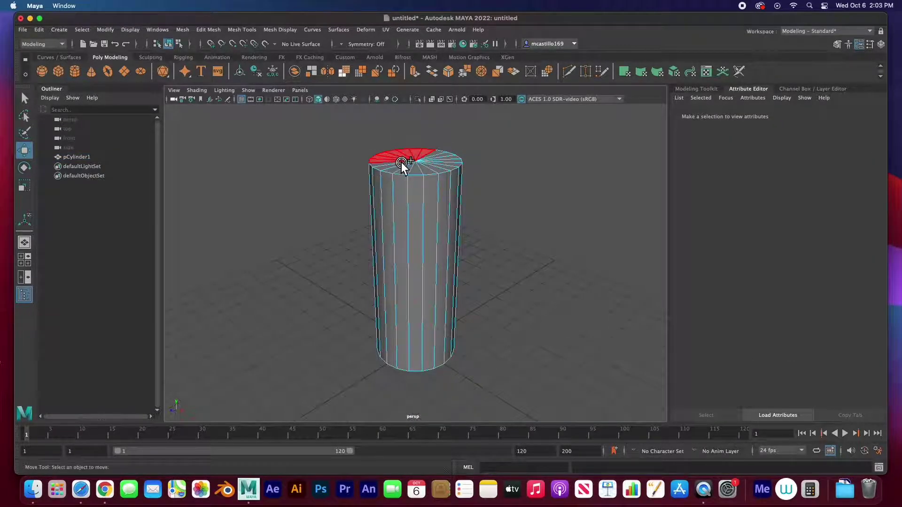
drag(402, 165, 427, 158)
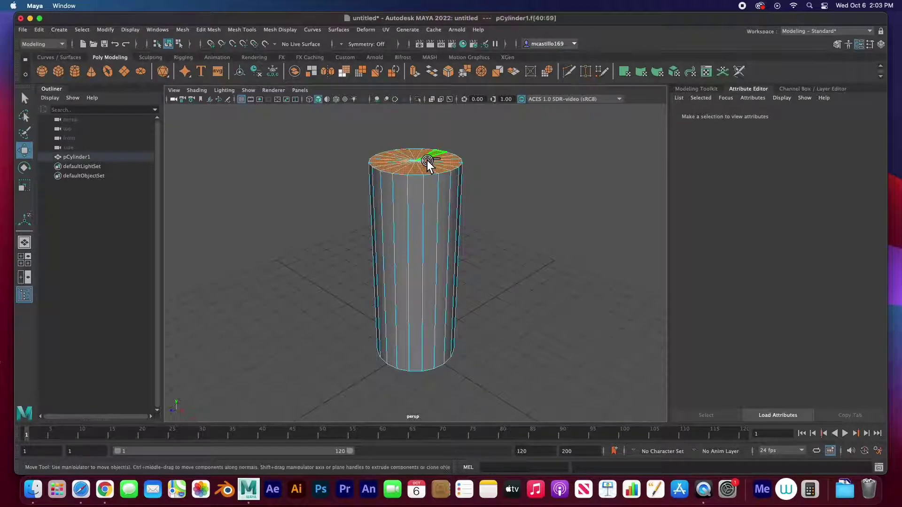
- Try shrinking the top cap, undo it, and zoom in on the selected cap
key(r)
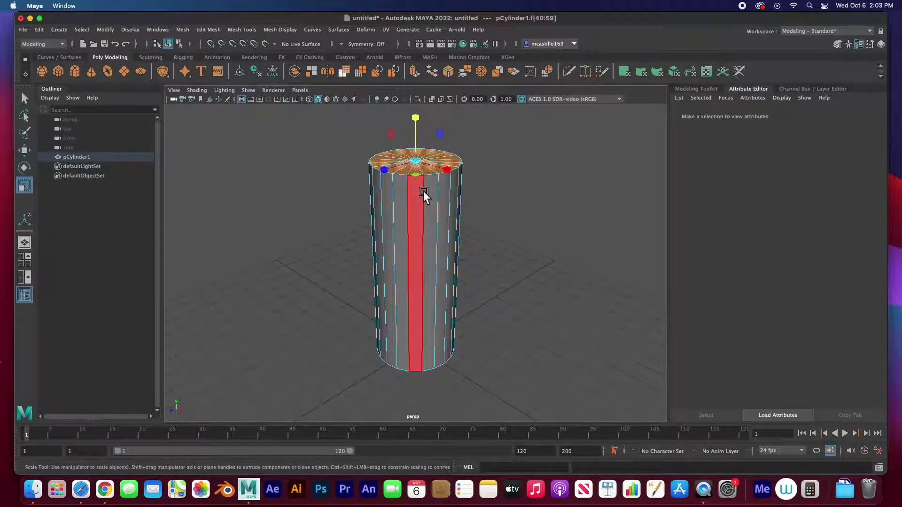
drag(416, 162, 416, 166)
key(z)
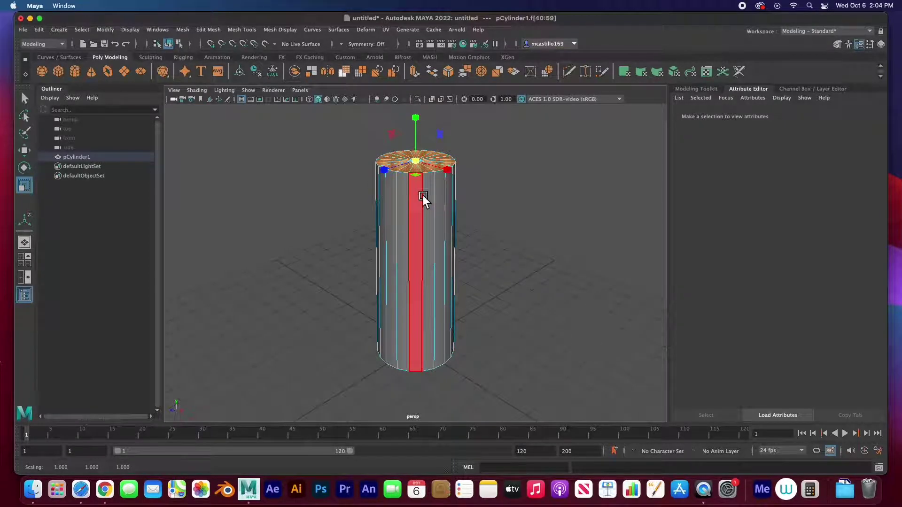
drag(421, 163, 416, 166)
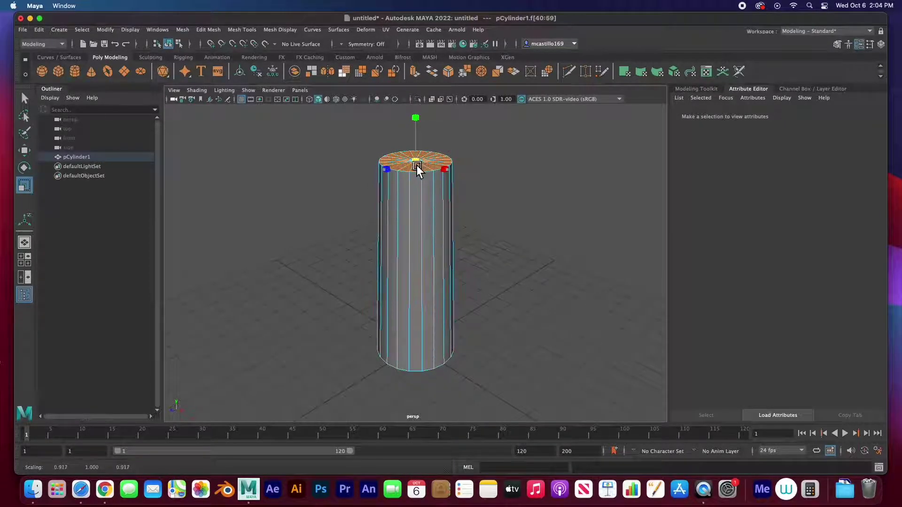
key(z)
key(f)
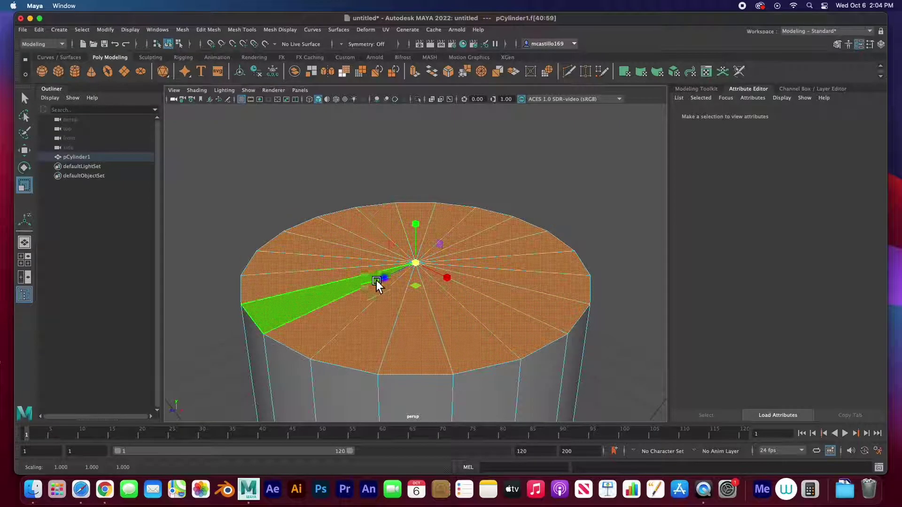
scroll(388, 283, down, 2)
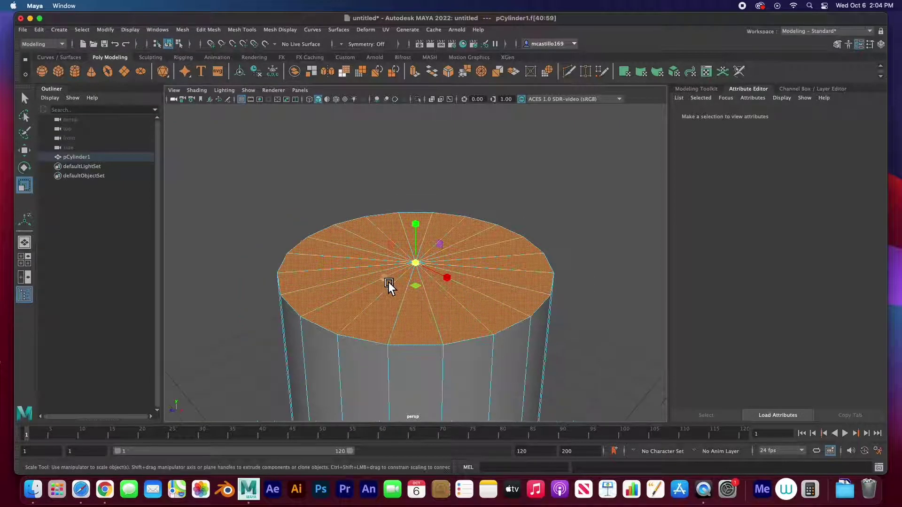
- Extrude and inset the top cap, then push the inner face down into a hollow rim
click(421, 271)
drag(423, 264, 417, 266)
key(ctrl+e)
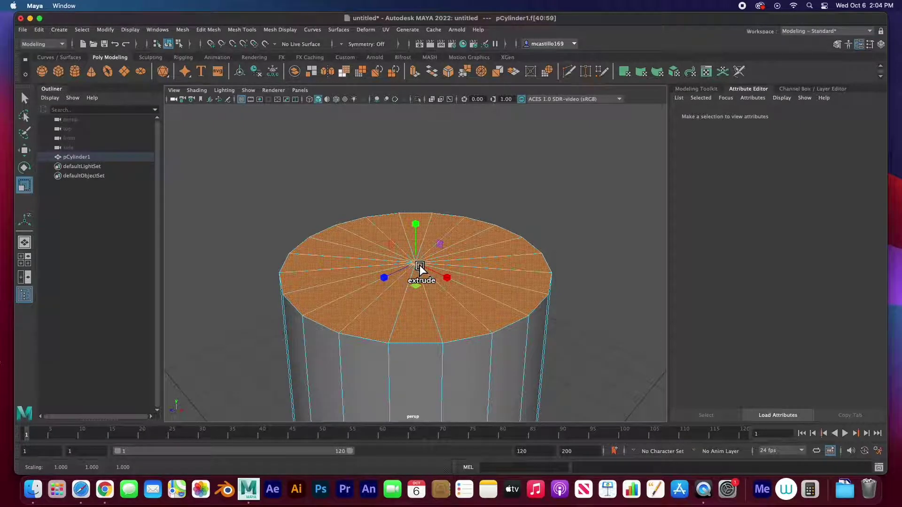
drag(418, 264, 378, 262)
key(ctrl+e)
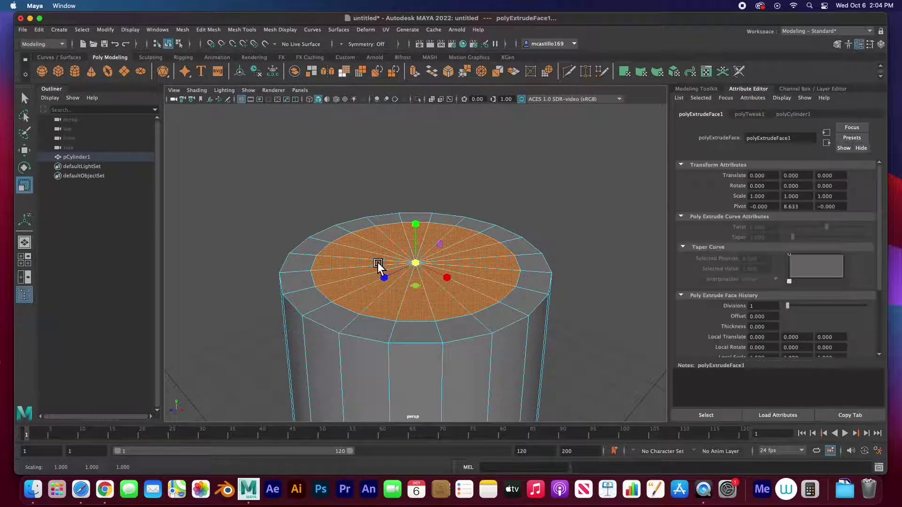
key(w)
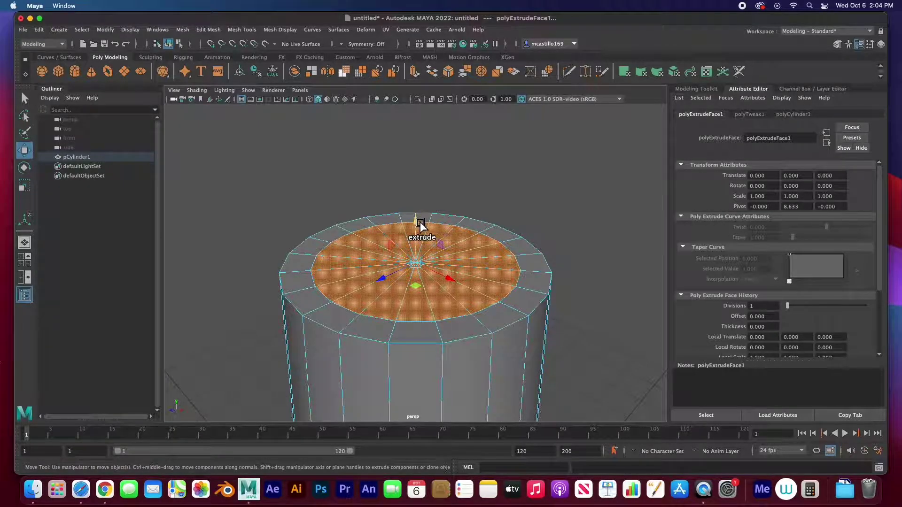
drag(420, 222, 421, 275)
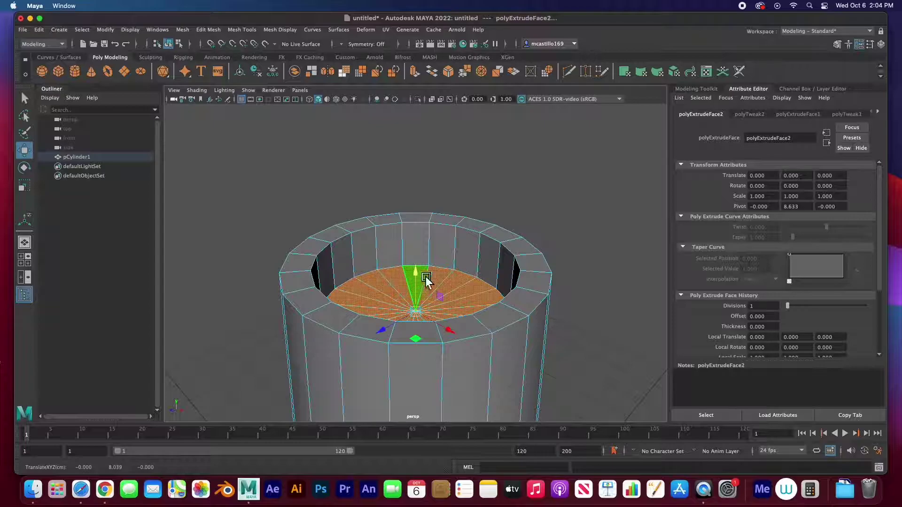
- Deselect the face and add a new polygon cube, pCube1
click(422, 185)
scroll(425, 316, down, 5)
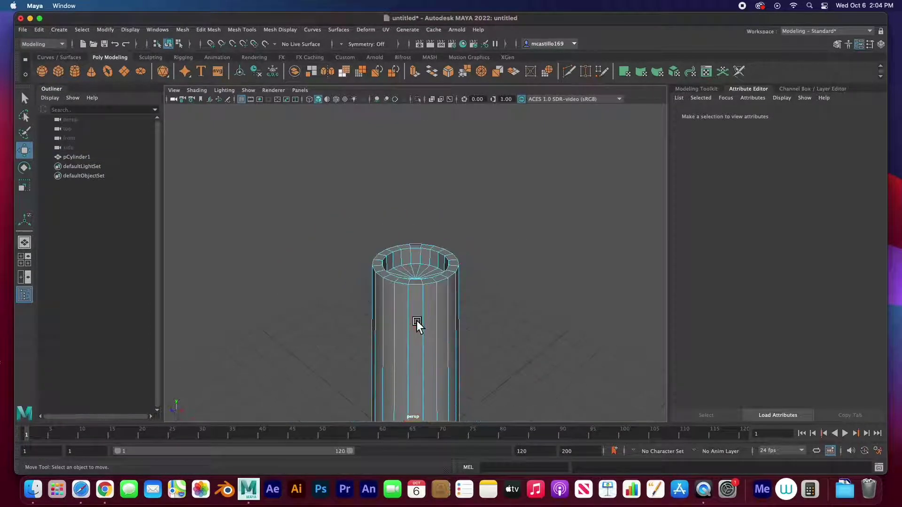
scroll(417, 320, down, 3)
shift+right_drag(418, 320, 343, 290)
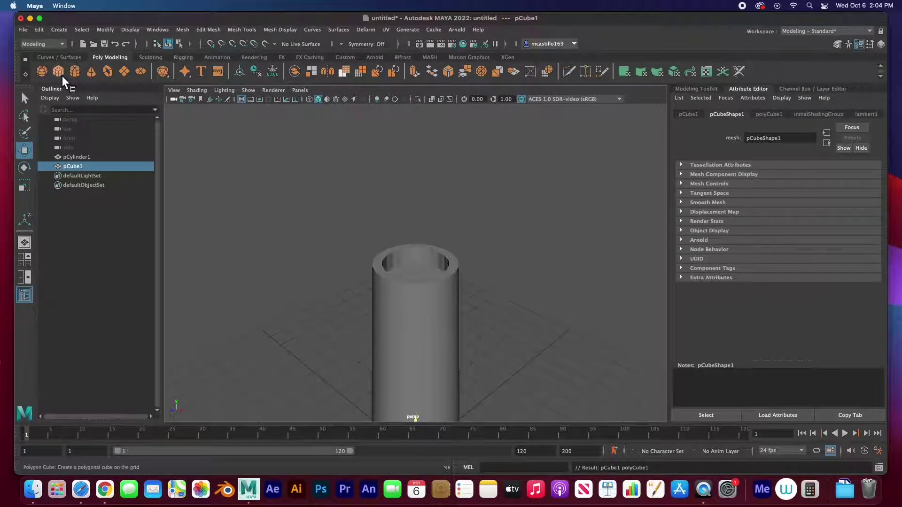
- Lift pCube1, shrink it to about 0.63, then stretch it taller and into a long X bar
scroll(360, 340, down, 3)
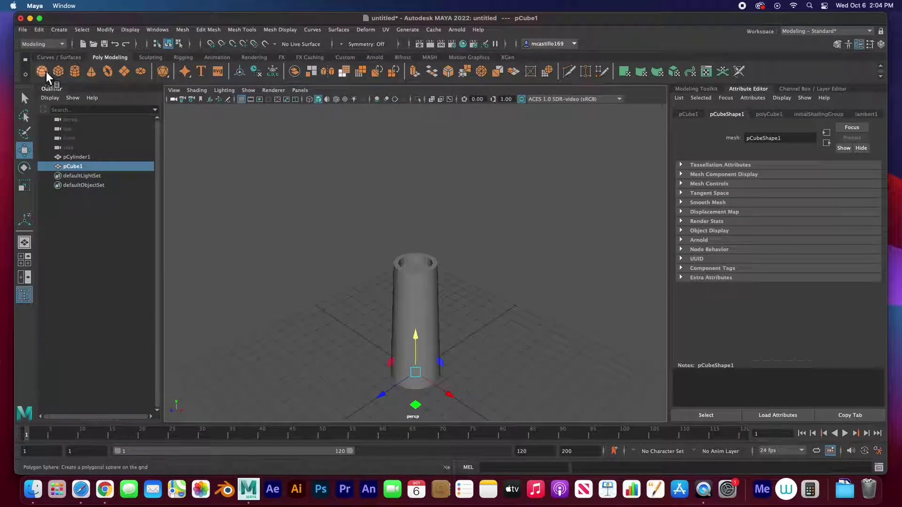
drag(417, 369, 417, 244)
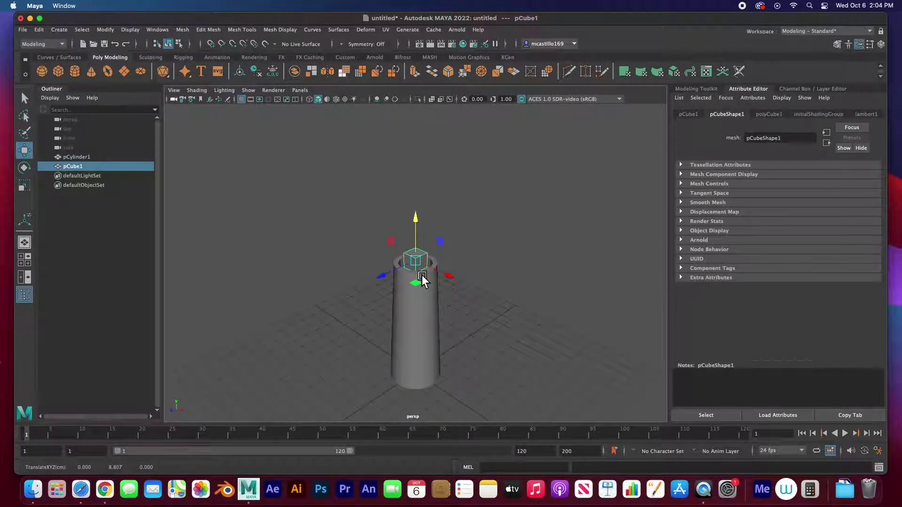
scroll(422, 278, up, 4)
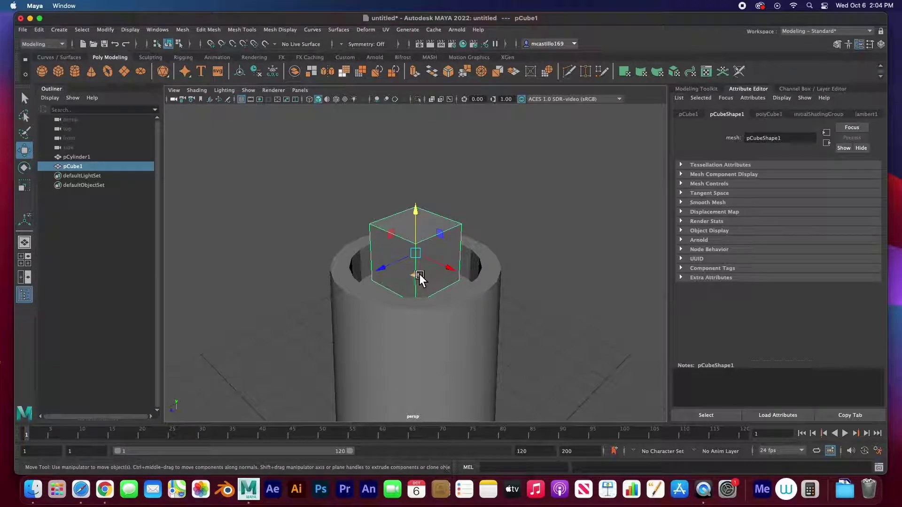
key(r)
drag(416, 256, 401, 267)
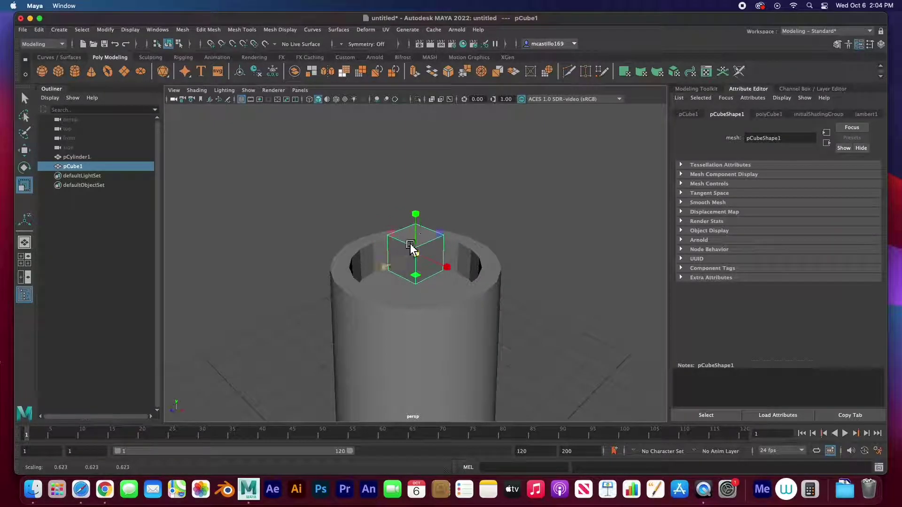
drag(416, 228, 418, 202)
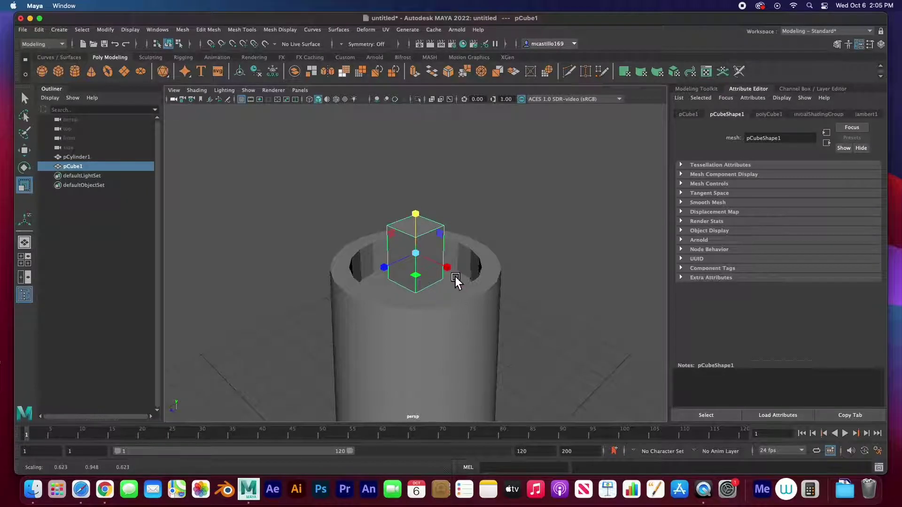
drag(455, 277, 763, 386)
- Lower the bar onto the cylinder's top rim and check its placement
mouse_move(516, 328)
alt+mouse_down()
mouse_move(427, 312)
mouse_move(425, 300)
mouse_move(460, 295)
mouse_move(511, 325)
alt+mouse_up()
key(w)
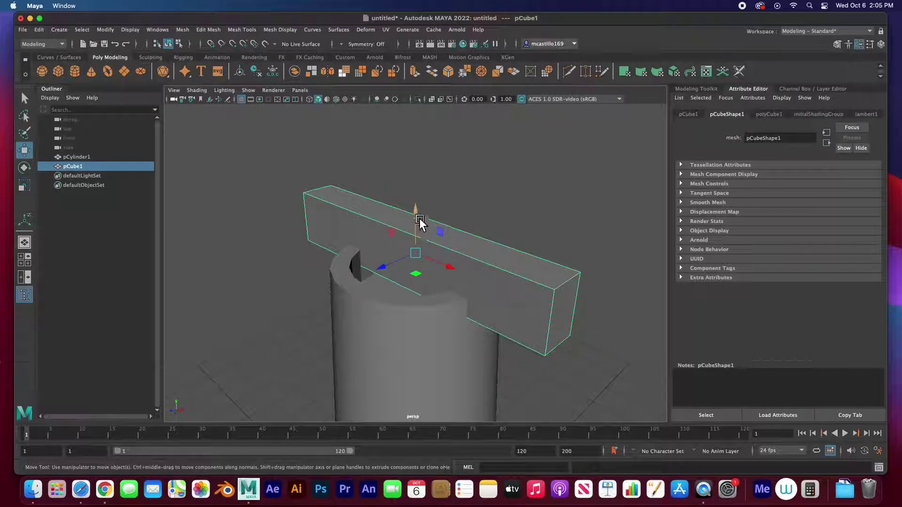
drag(419, 218, 419, 284)
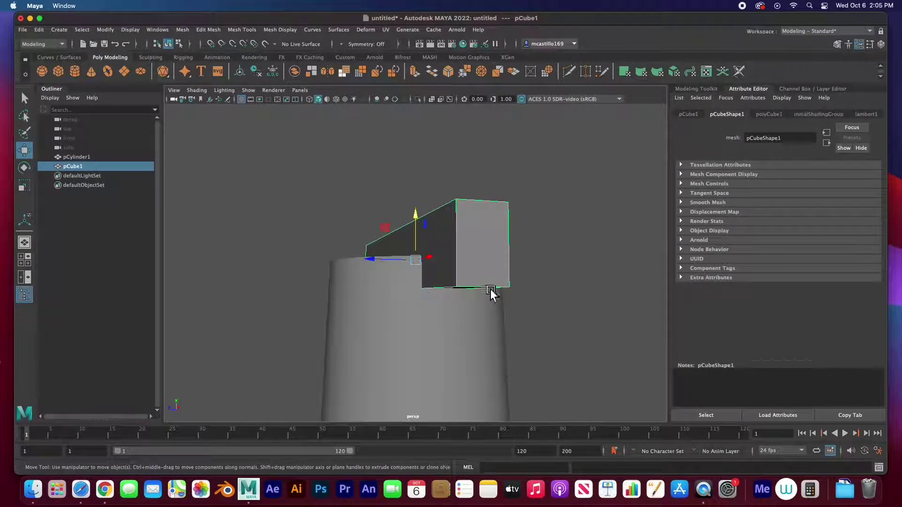
alt+drag(490, 289, 431, 282)
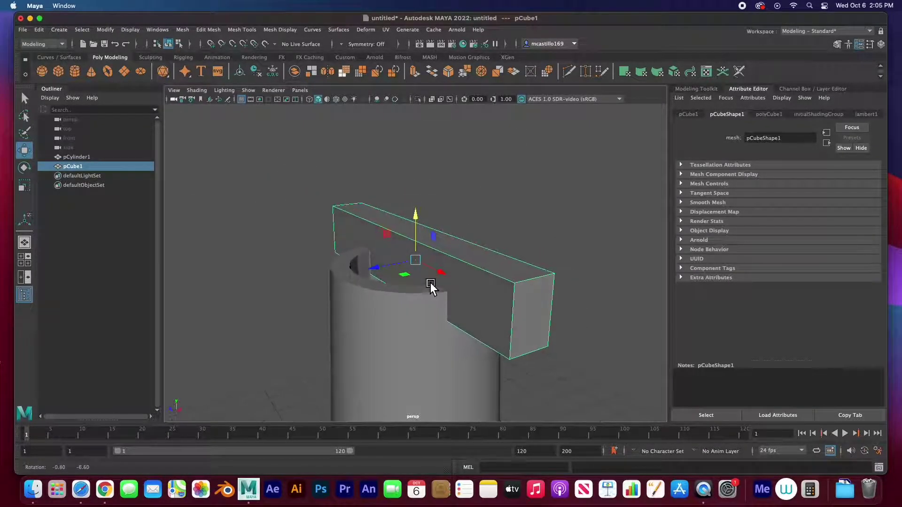
click(292, 270)
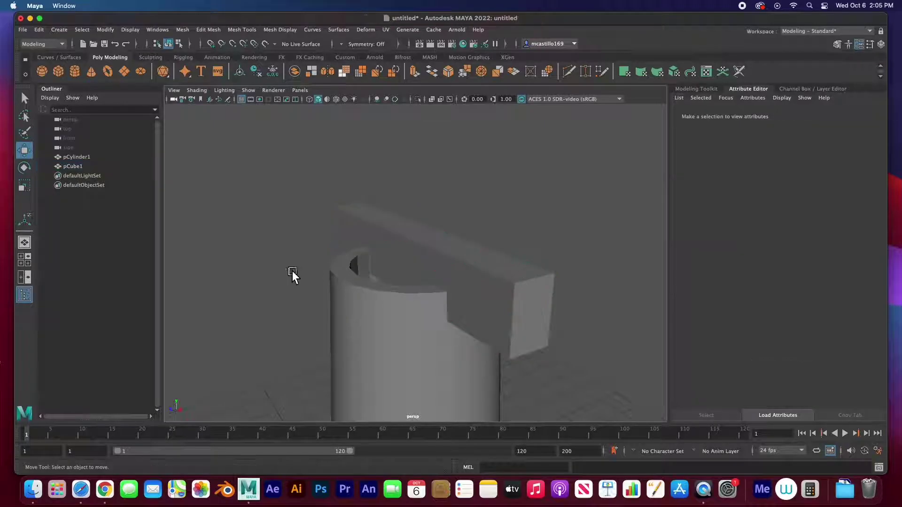
click(370, 315)
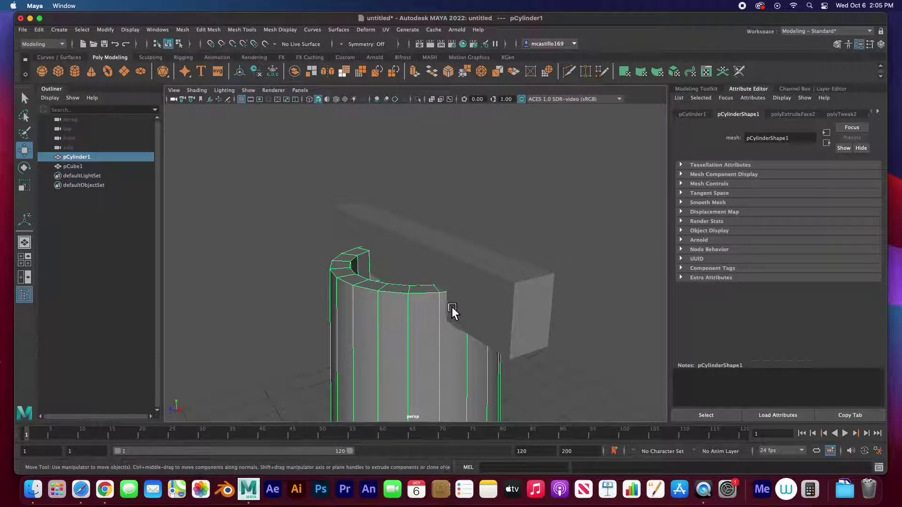
shift+click(505, 281)
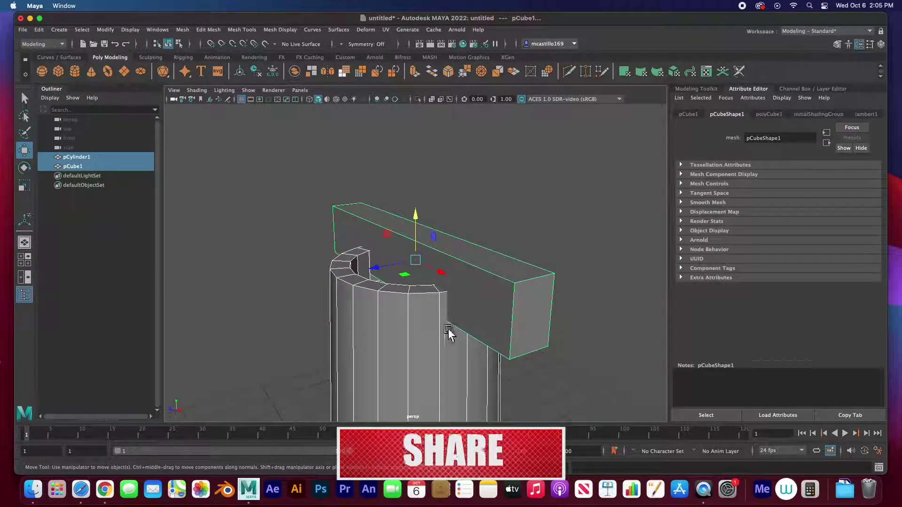
click(476, 213)
click(420, 233)
drag(416, 228, 418, 144)
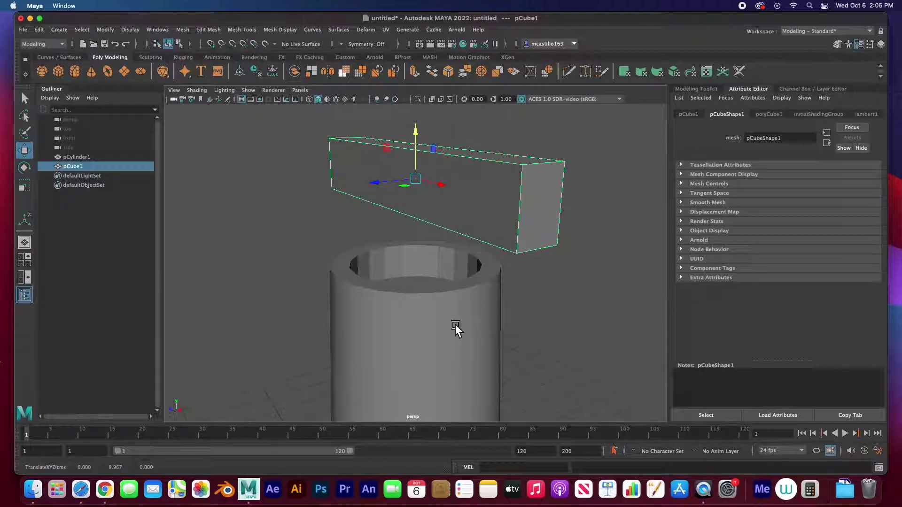
key(ctrl+z)
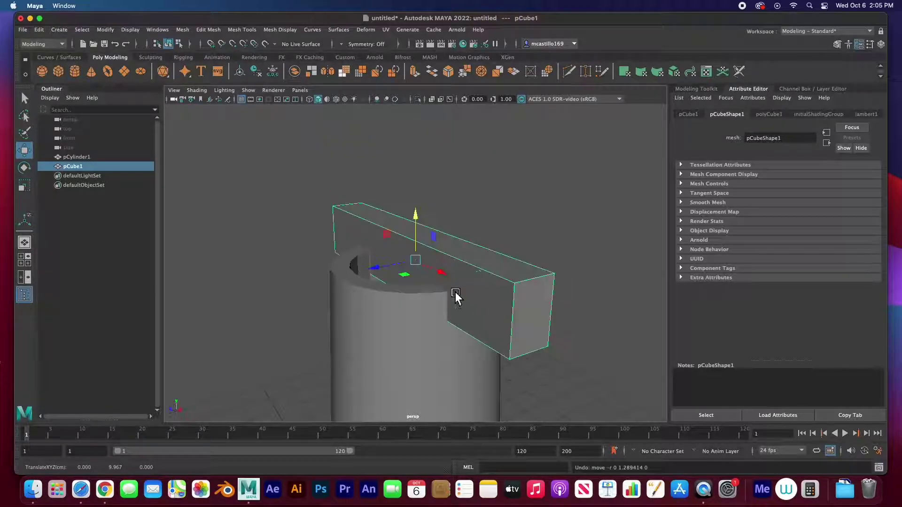
key(ctrl+z)
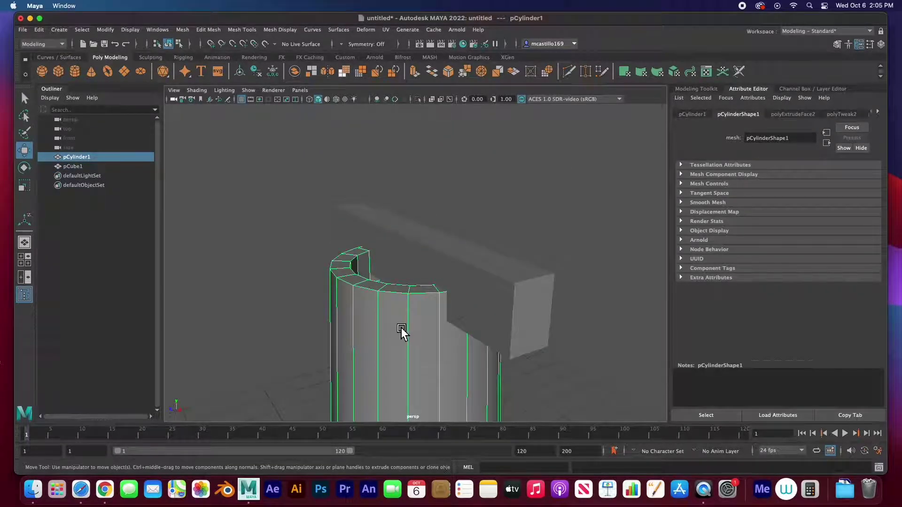
shift+click(511, 304)
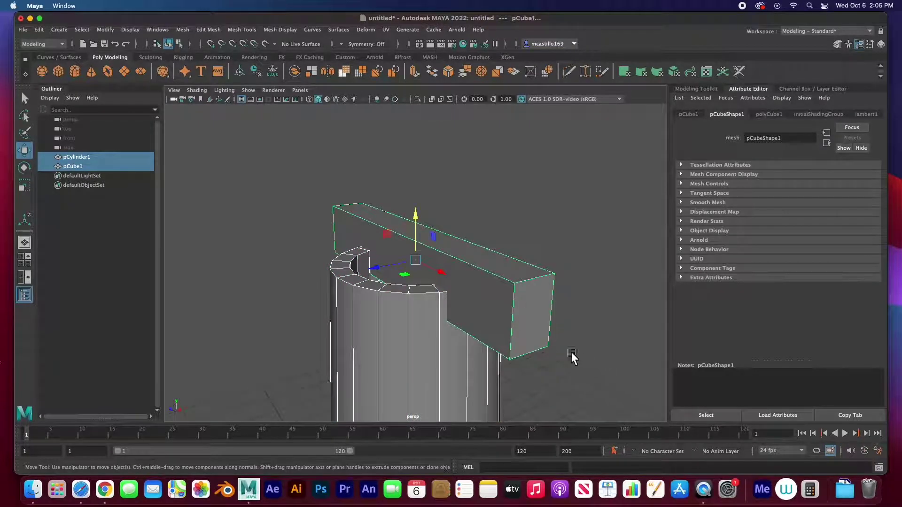
click(183, 29)
mouse_move(201, 53)
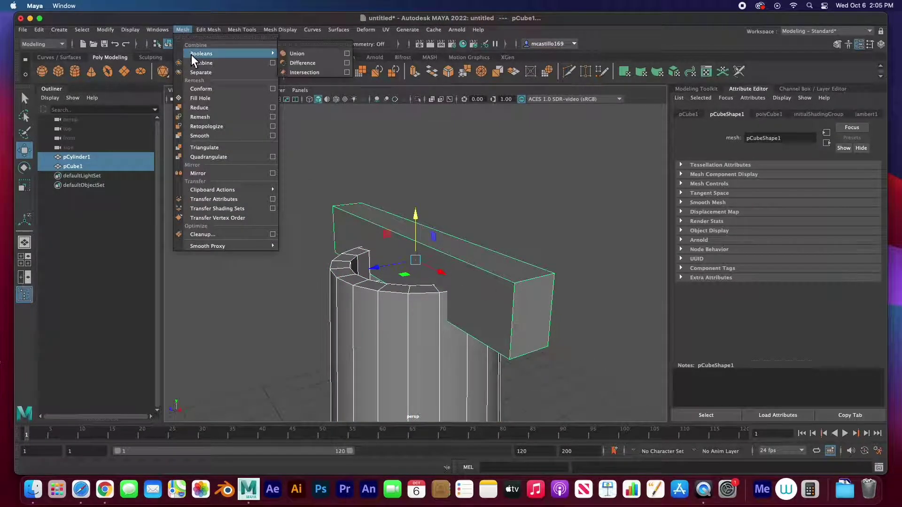
click(292, 63)
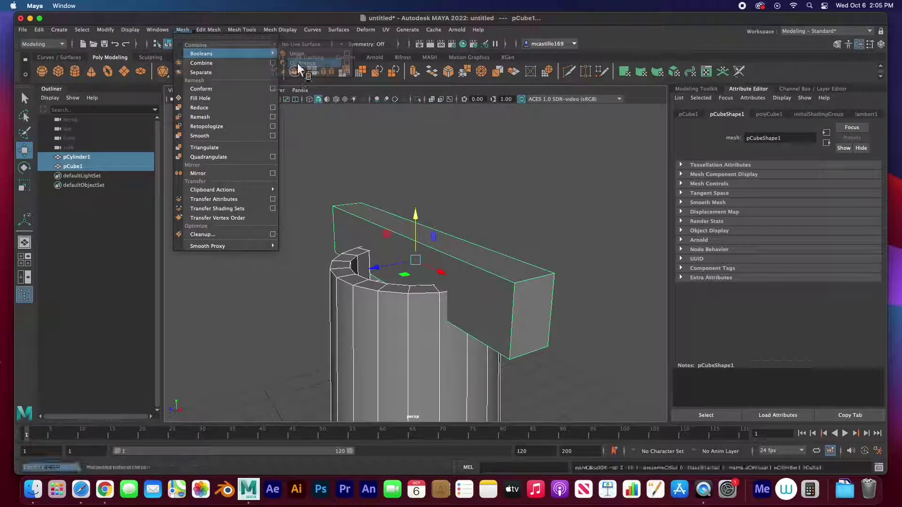
click(444, 207)
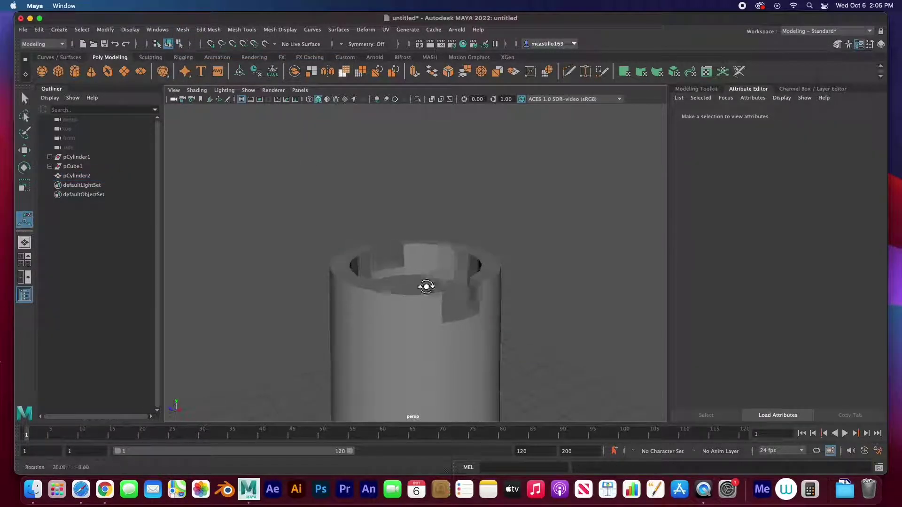
alt+drag(423, 286, 498, 282)
key(ctrl+z)
key(ctrl+z)
key(ctrl+z)
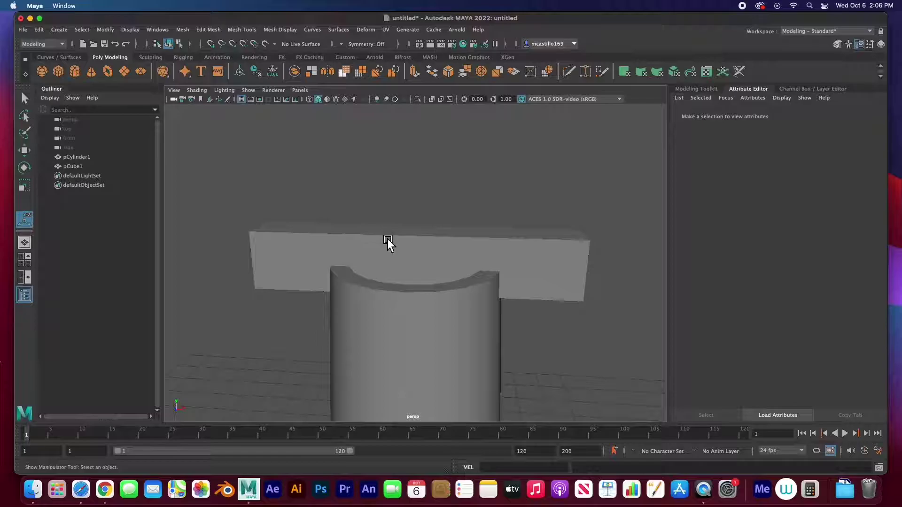
- Move pCube1 down to Translate Y 8.774 so it sits deeper in the rim
click(388, 239)
key(w)
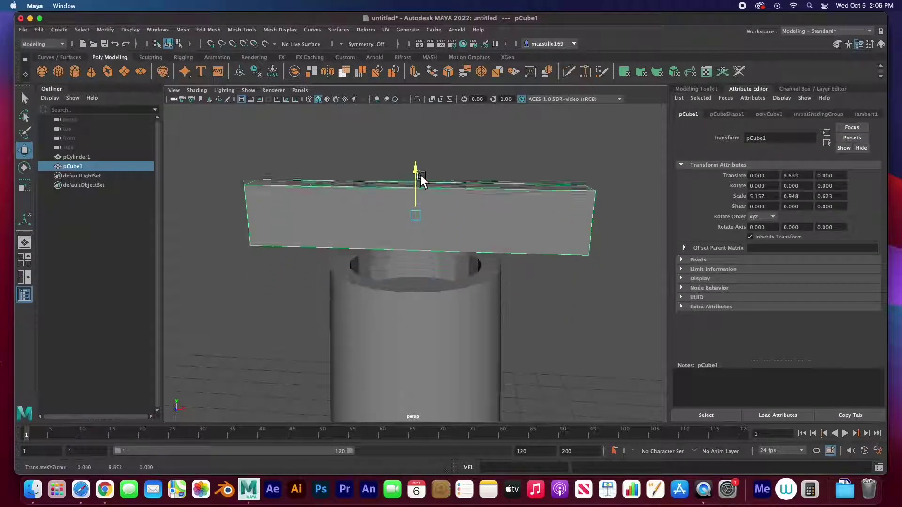
drag(421, 176, 421, 175)
alt+drag(440, 268, 379, 272)
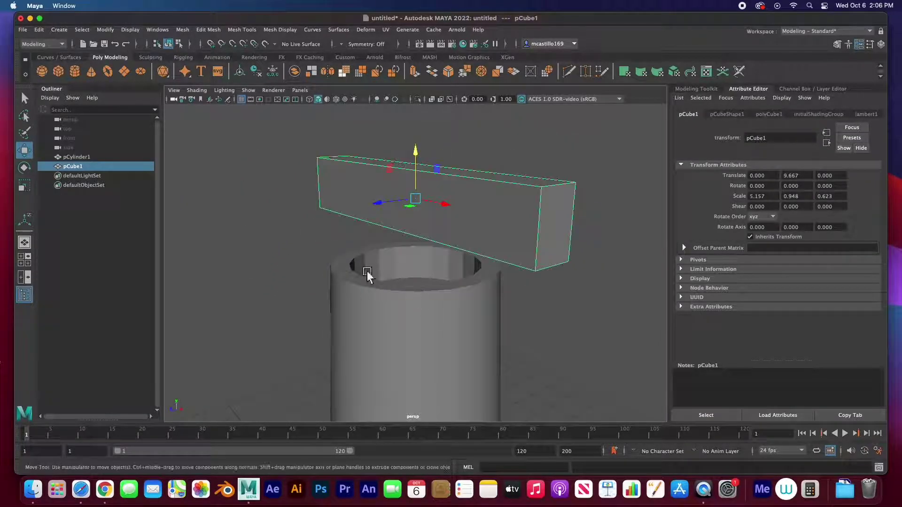
click(392, 309)
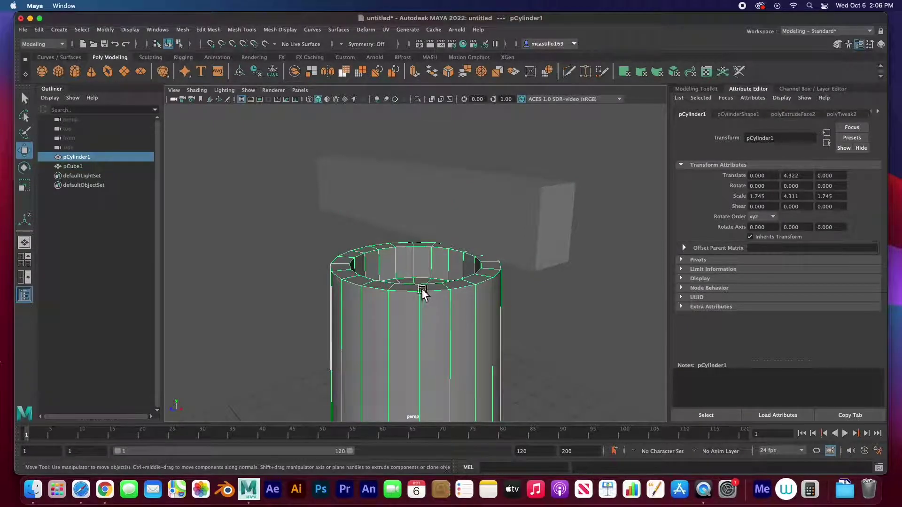
click(425, 181)
drag(418, 150, 418, 209)
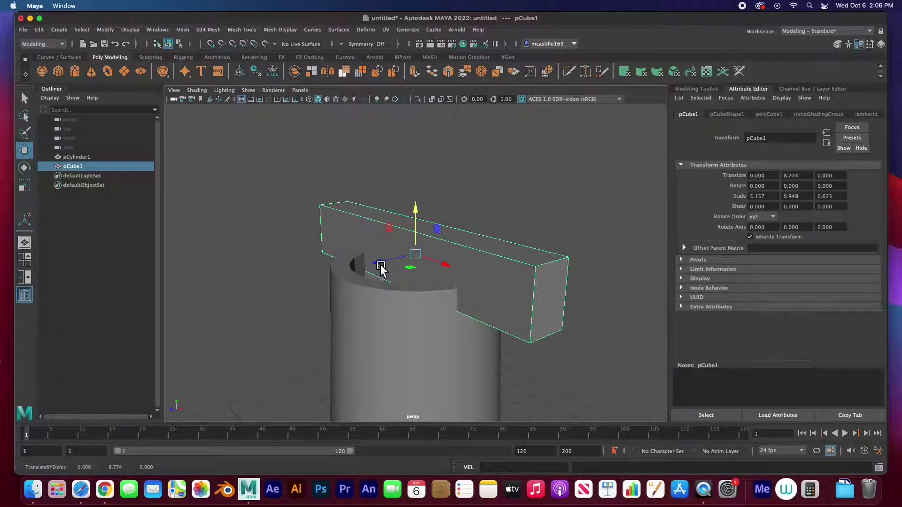
alt+drag(353, 294, 390, 275)
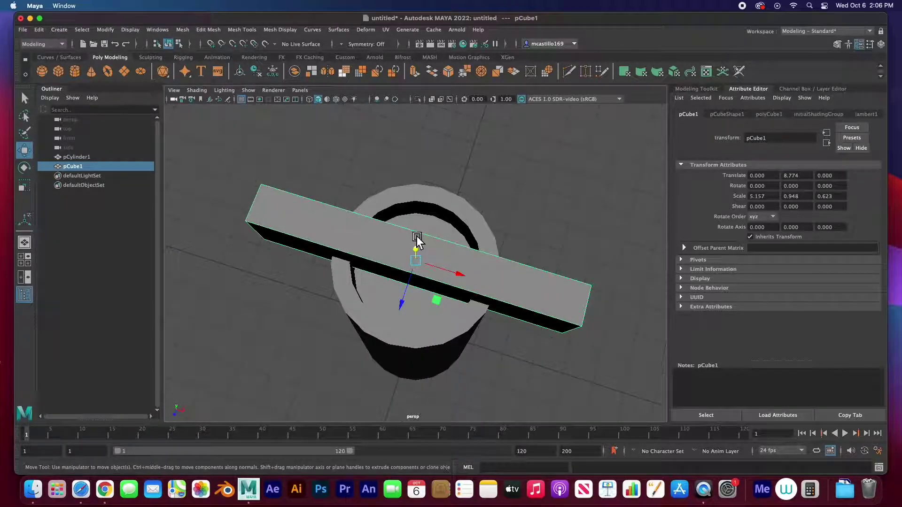
key(space)
key(space)
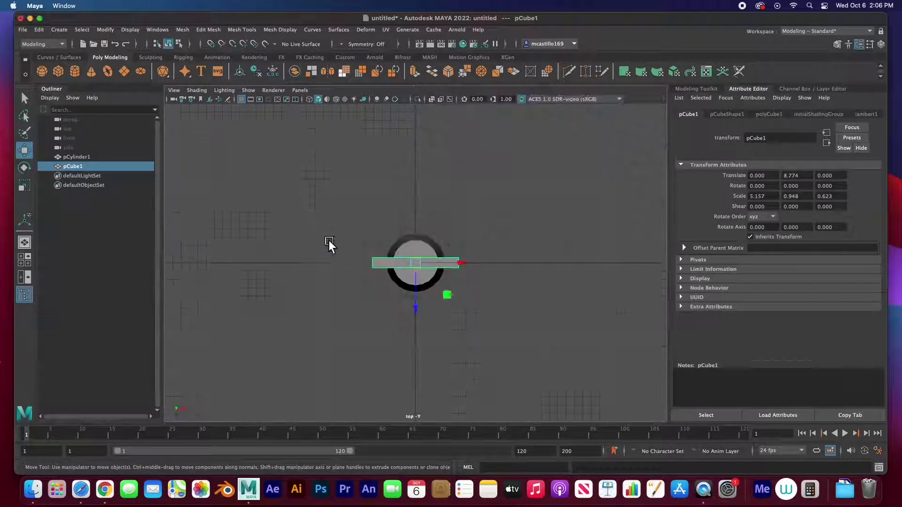
- Duplicate Special the bar with Rotate Y 45 and 3 copies, creating pCube2–pCube4
scroll(472, 292, up, 6)
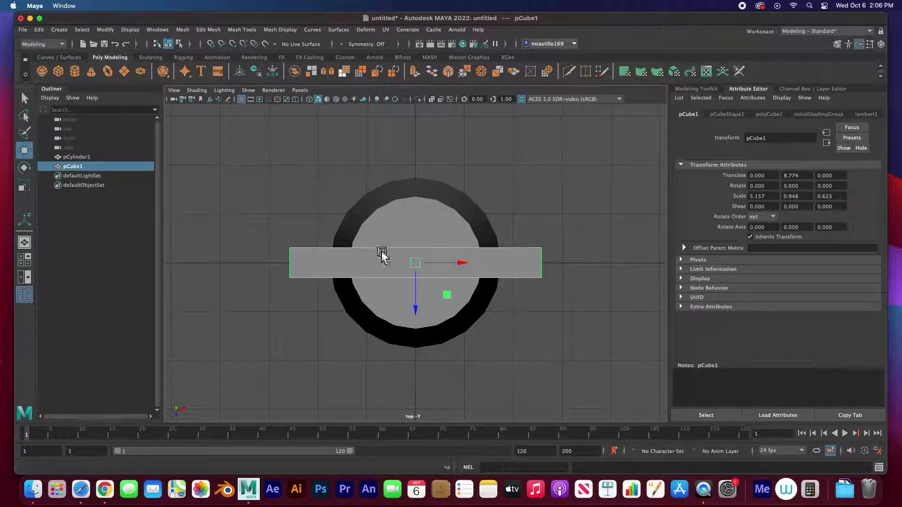
click(46, 32)
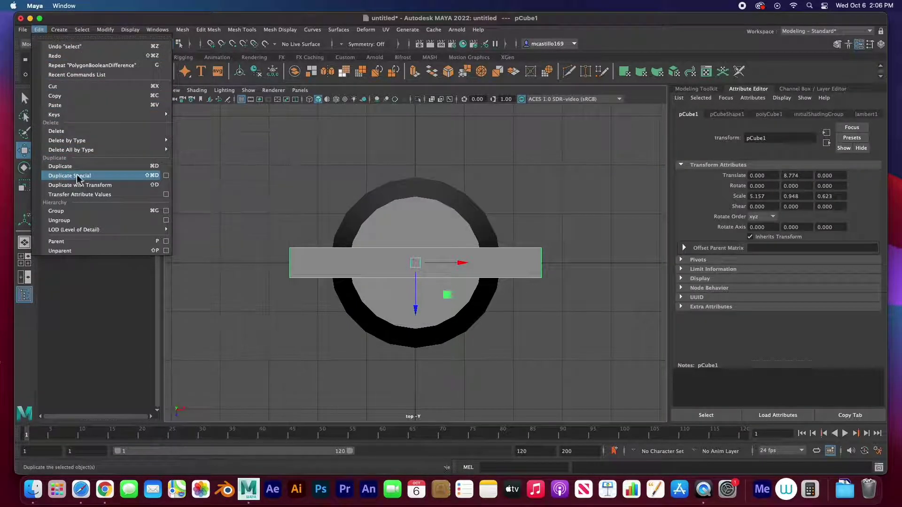
click(166, 176)
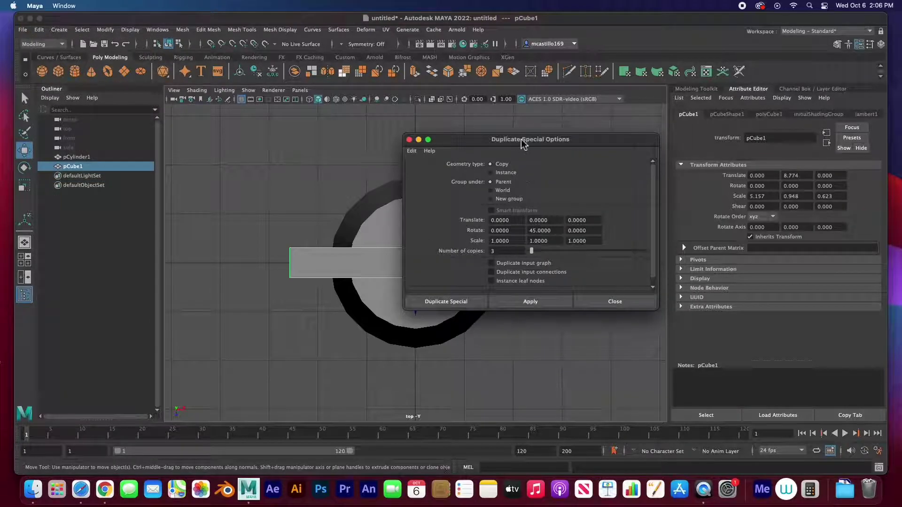
drag(521, 139, 562, 147)
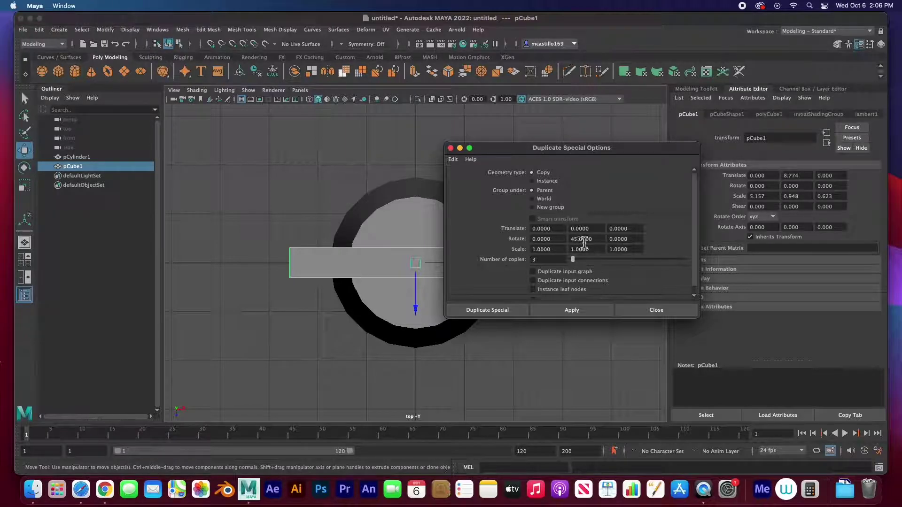
drag(598, 238, 574, 239)
drag(538, 259, 527, 261)
click(495, 312)
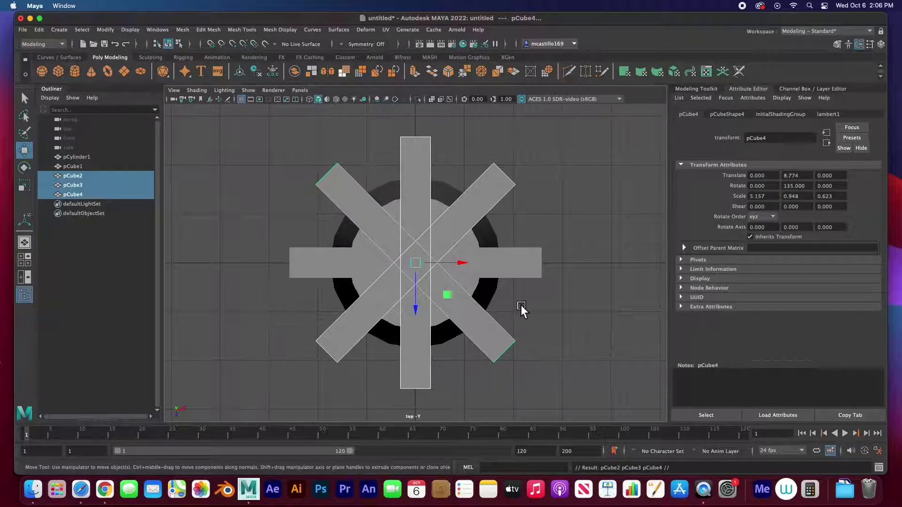
click(533, 307)
- Select all four crossing bars, pCube1 through pCube4
click(494, 331)
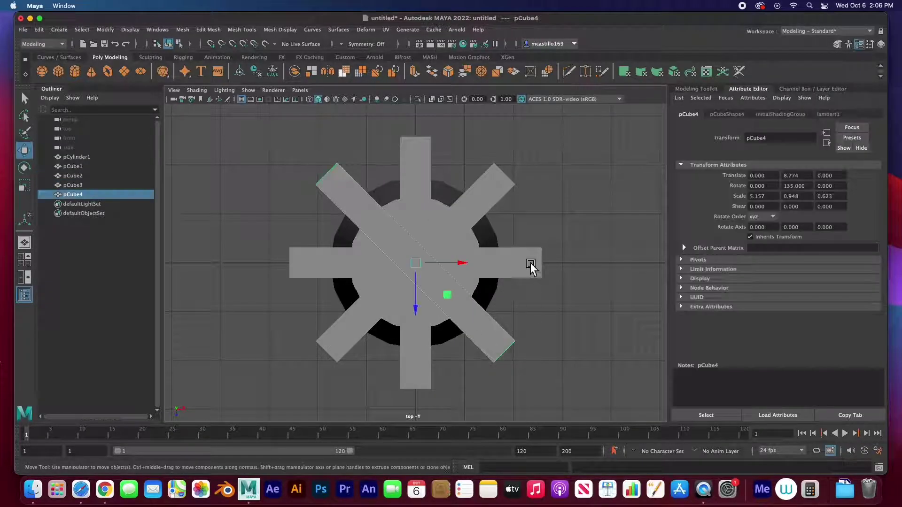
shift+click(531, 267)
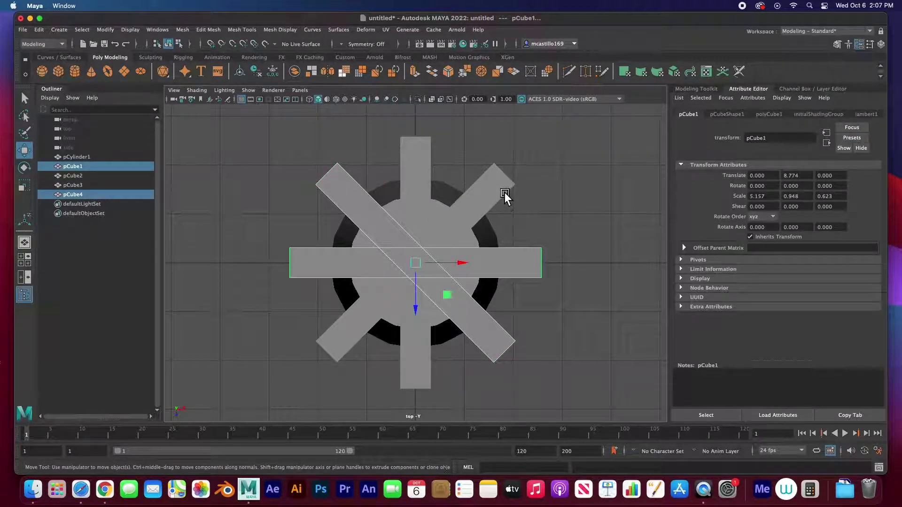
shift+click(504, 192)
shift+click(408, 164)
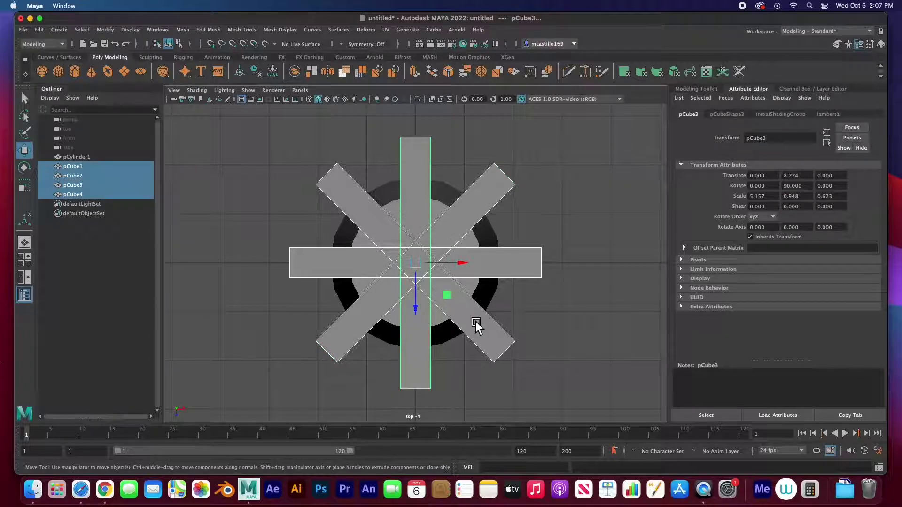
key(space)
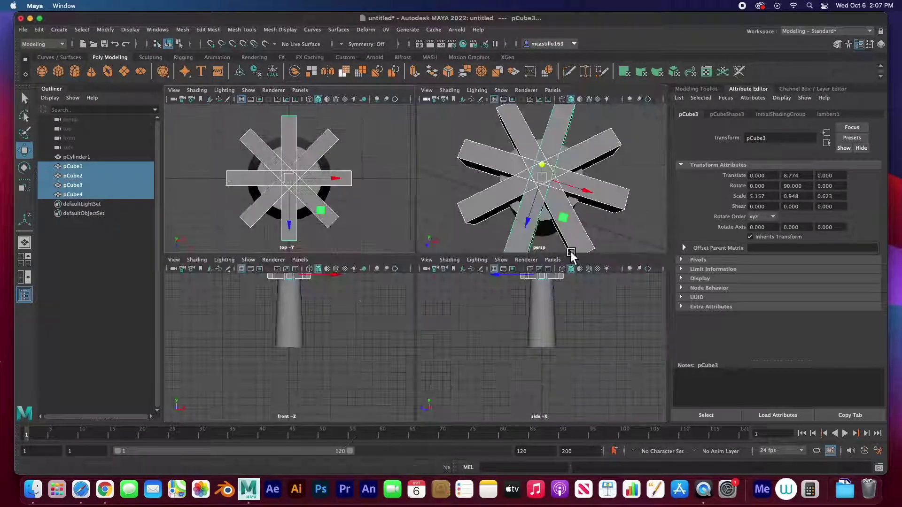
key(space)
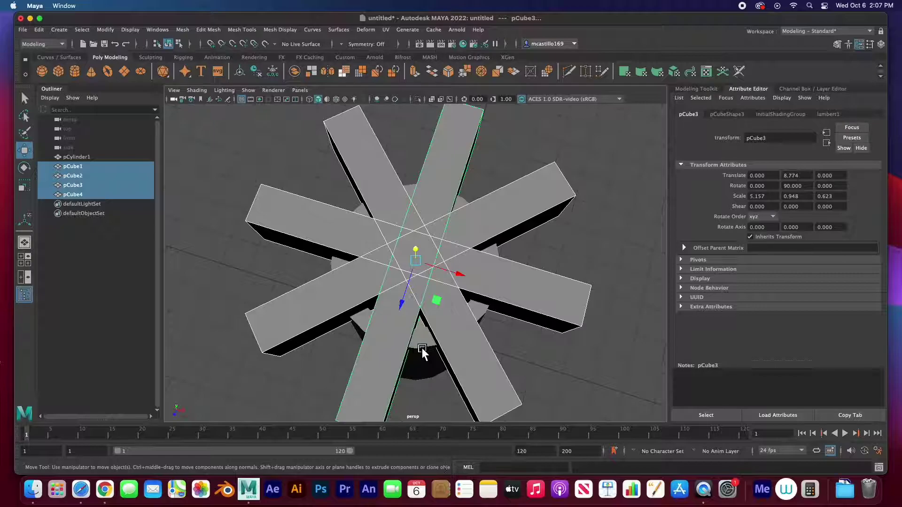
alt+drag(421, 348, 419, 317)
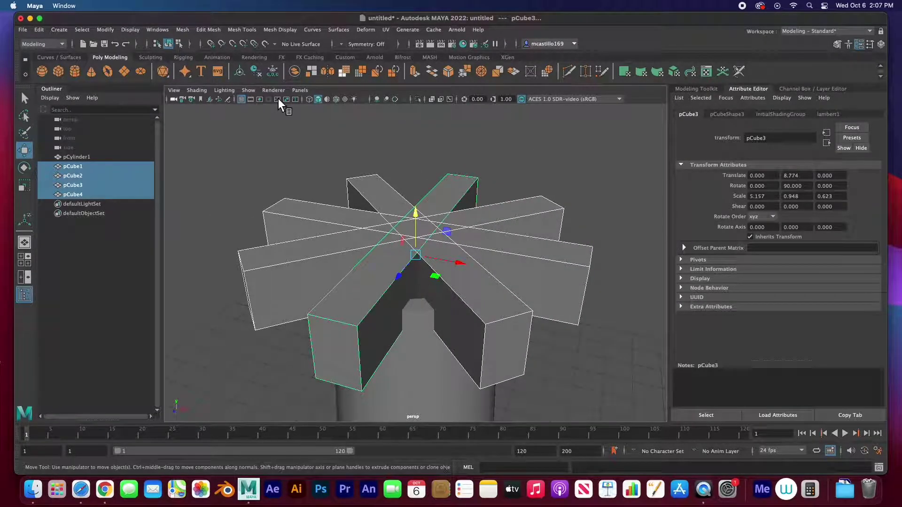
- Combine the selected bars into a single star mesh, pCube5
click(181, 32)
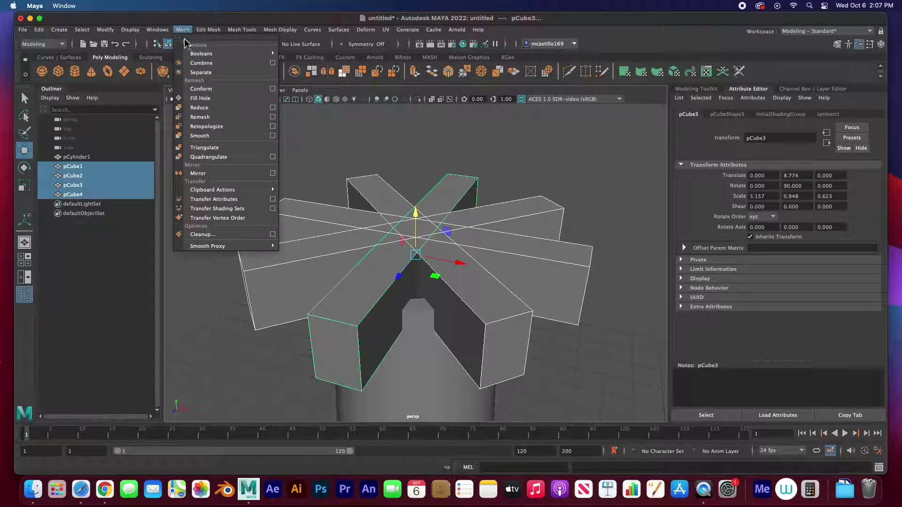
click(203, 62)
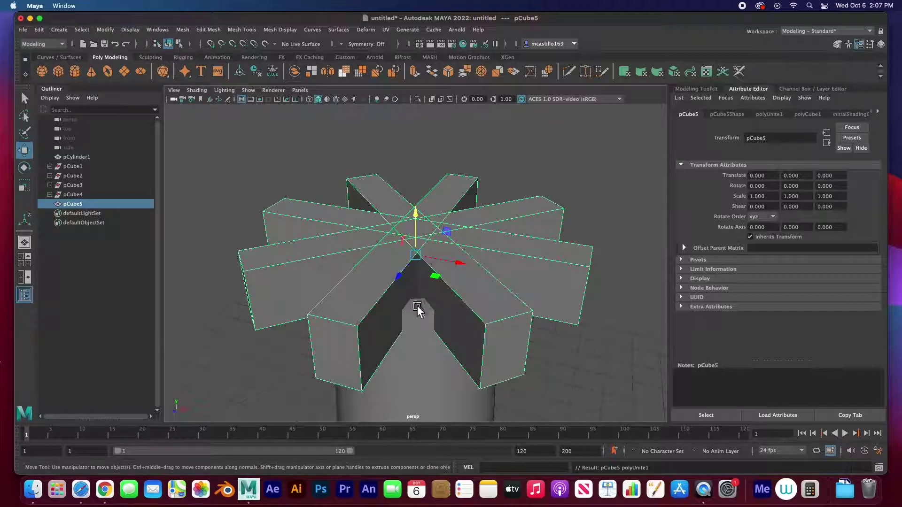
click(437, 376)
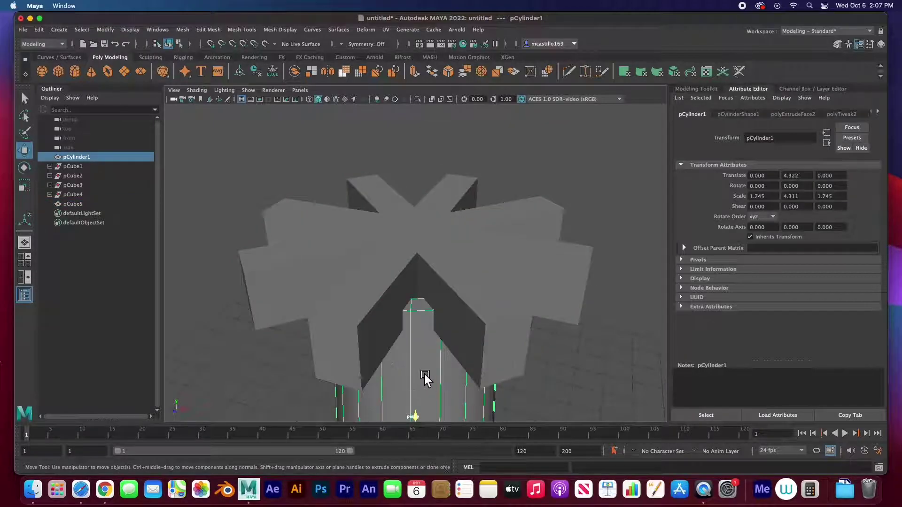
- Boolean-difference the star pCube5 from pCylinder1, notching battlements into the tower top
shift+click(551, 258)
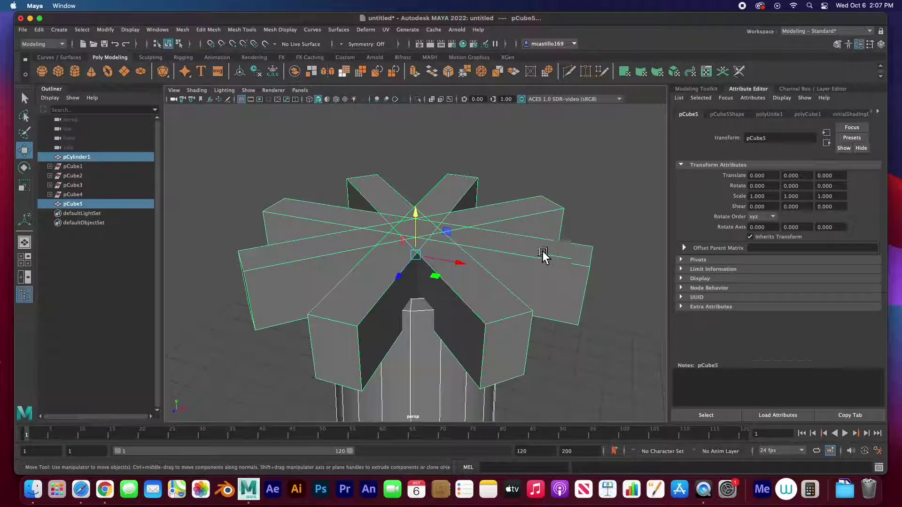
click(184, 31)
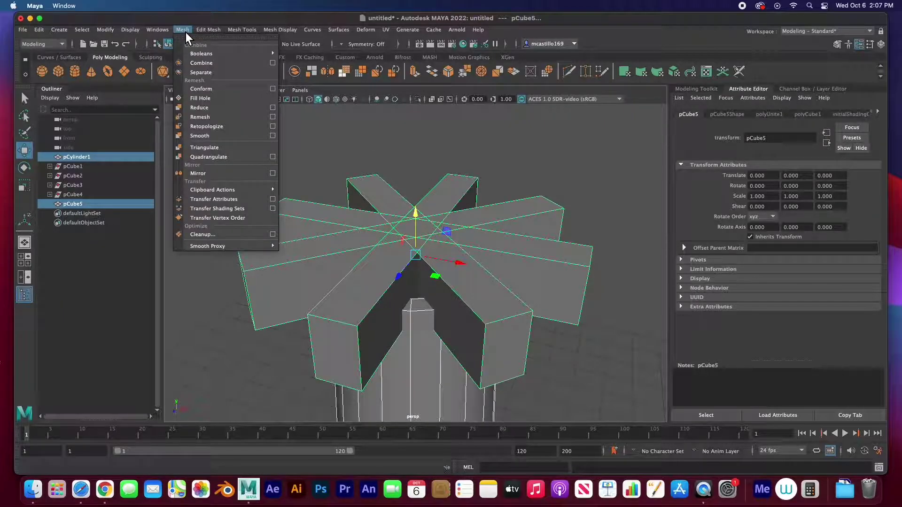
mouse_move(220, 54)
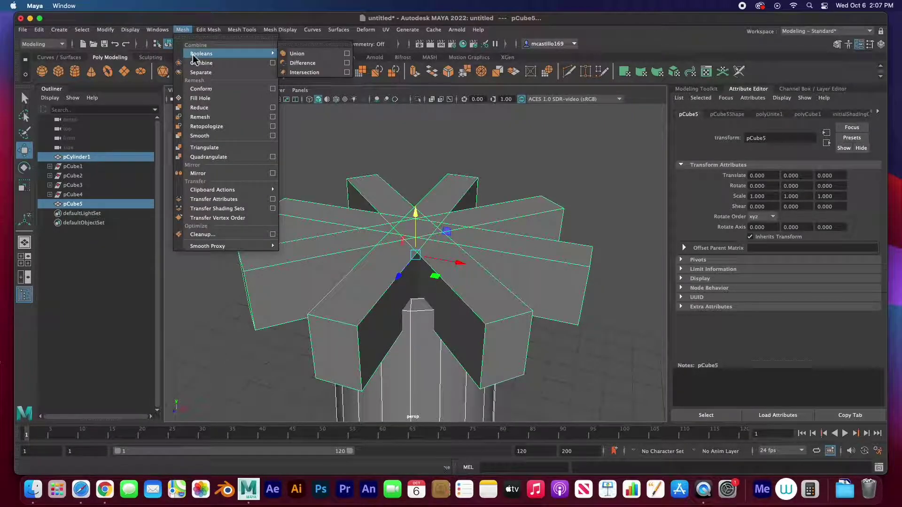
click(294, 63)
click(419, 243)
alt+drag(419, 243, 457, 287)
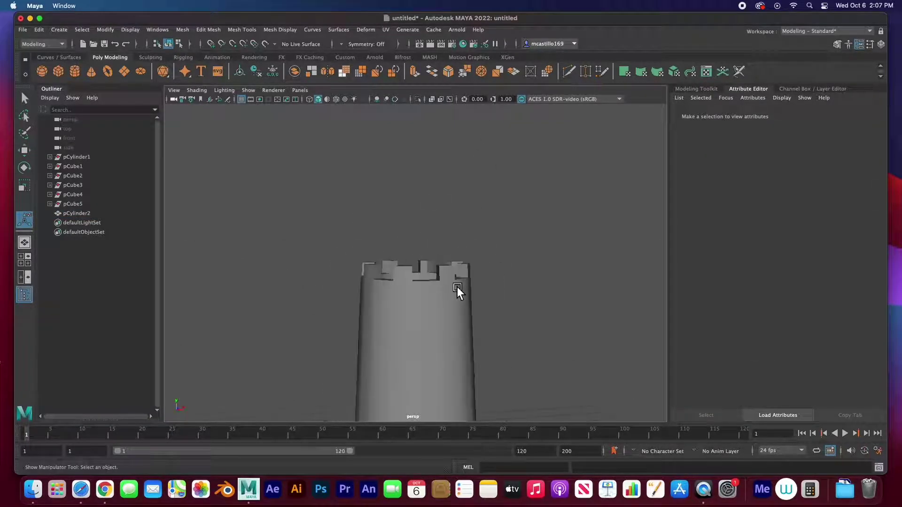
scroll(457, 286, down, 3)
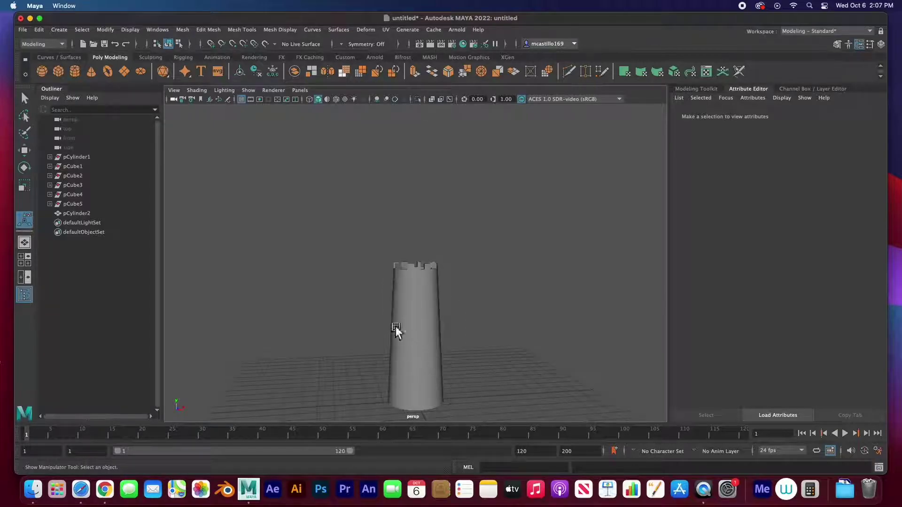
- Create pCylinder3, rotate it -90° in Z and scale its Y to 2.967
click(74, 70)
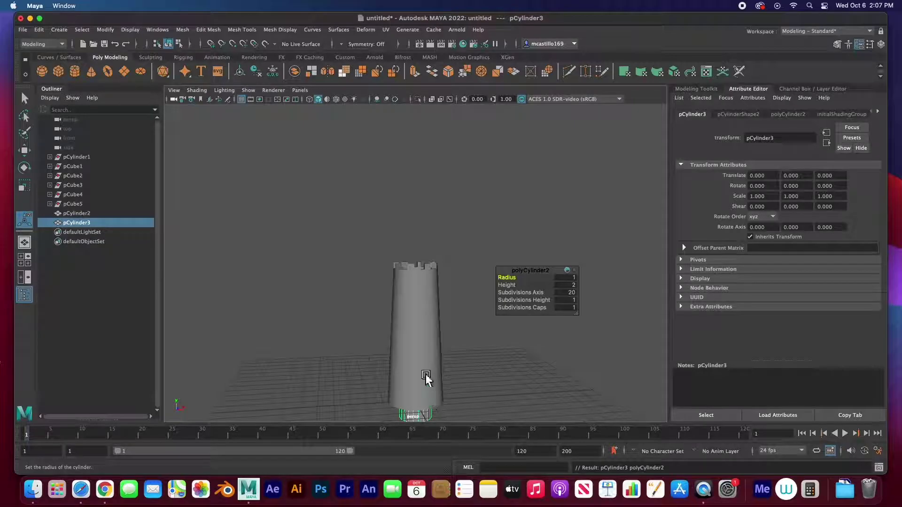
key(space)
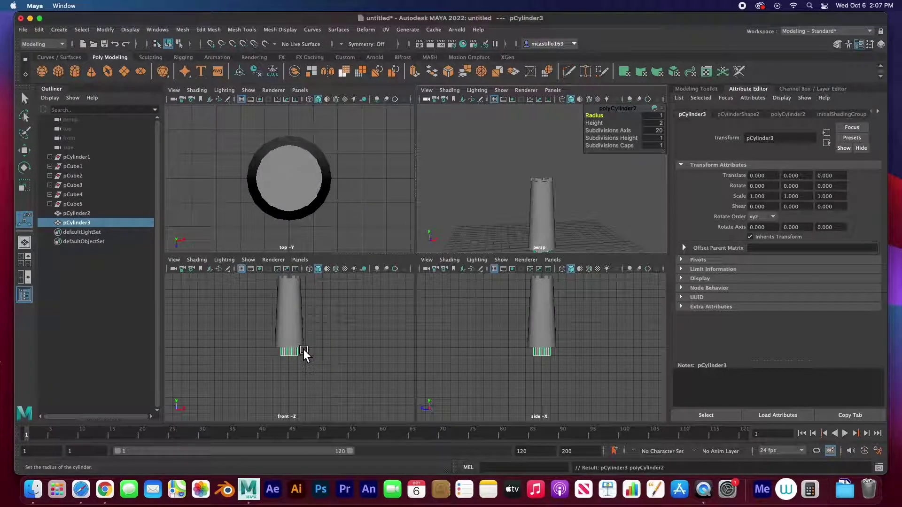
key(e)
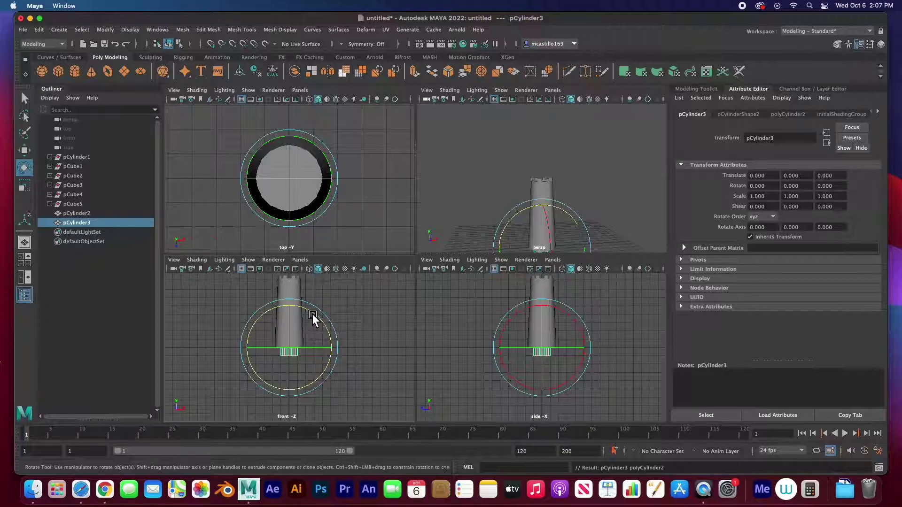
drag(314, 312, 334, 407)
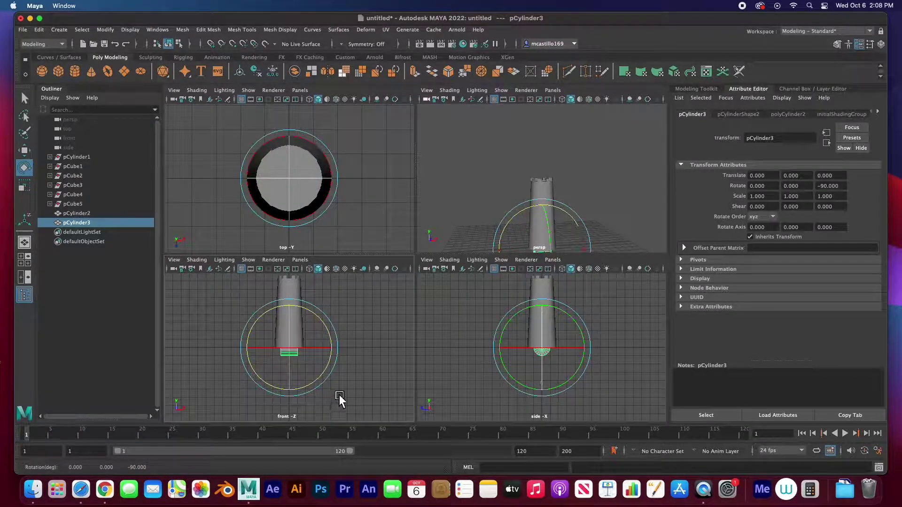
key(r)
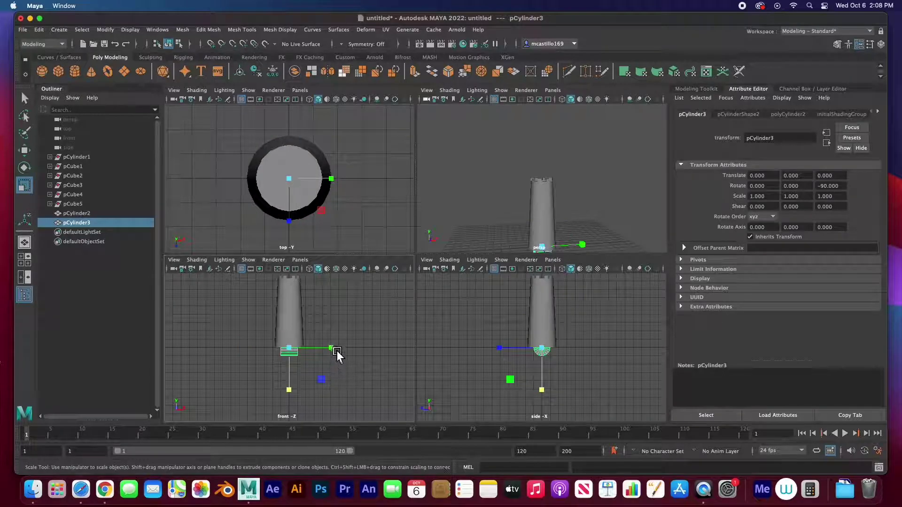
drag(337, 351, 418, 357)
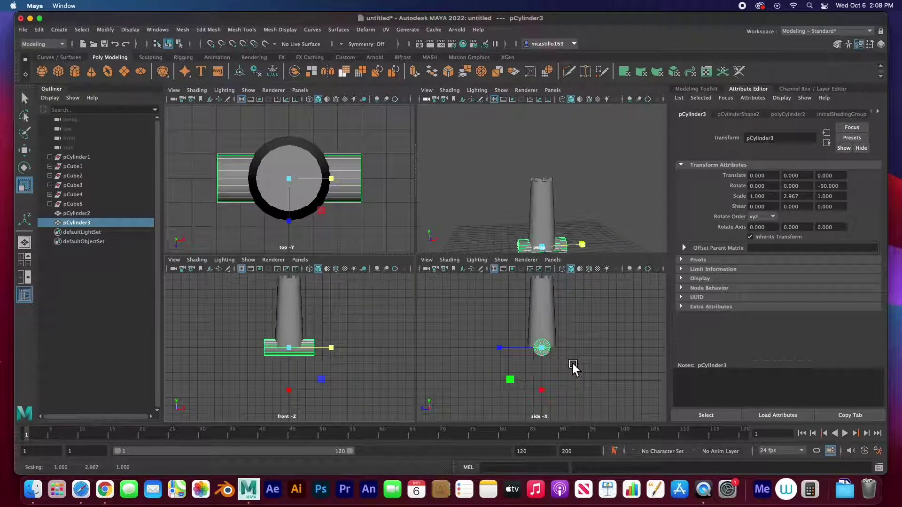
key(space)
- Raise the sideways cylinder pCylinder3 up the tower wall to Translate Y 2.920
scroll(454, 286, up, 5)
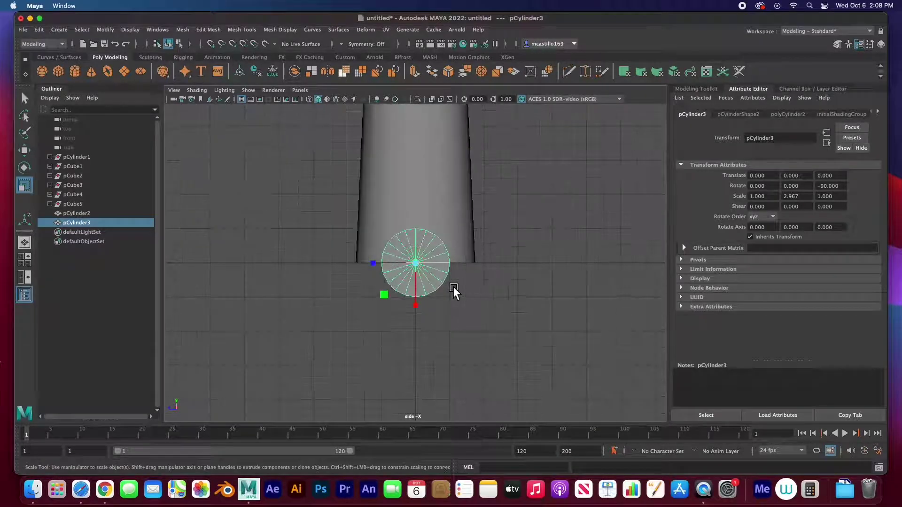
key(w)
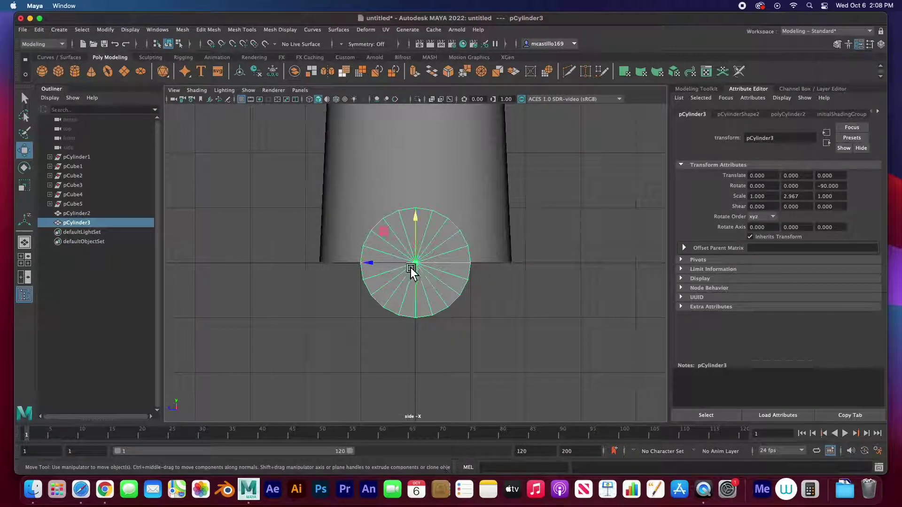
drag(411, 263, 416, 165)
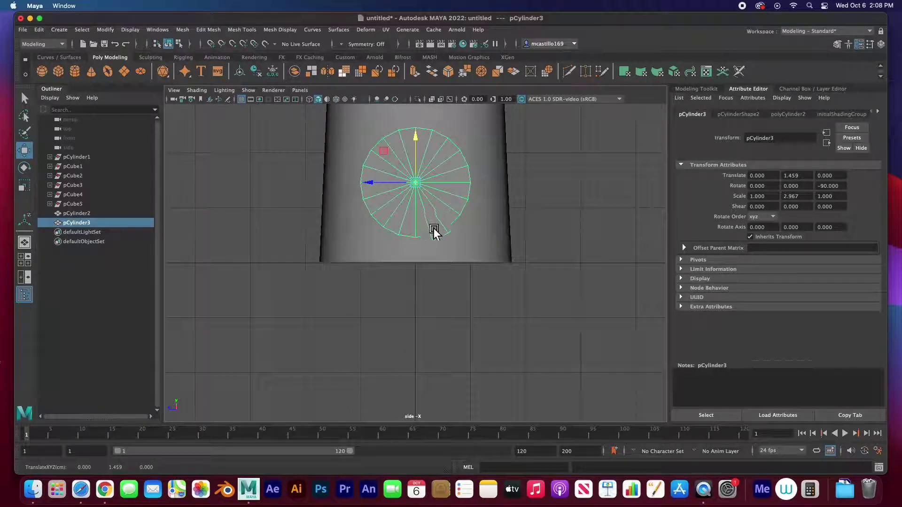
scroll(433, 266, up, 2)
scroll(433, 267, down, 4)
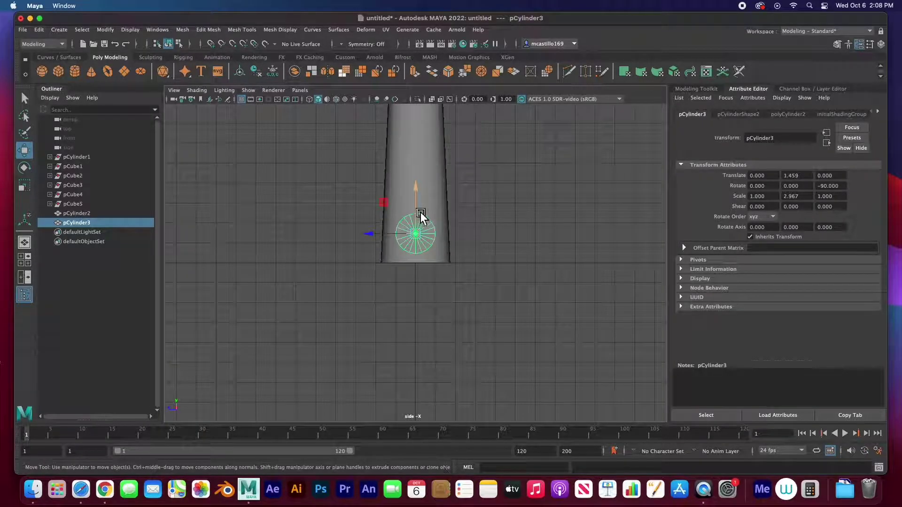
drag(421, 212, 418, 179)
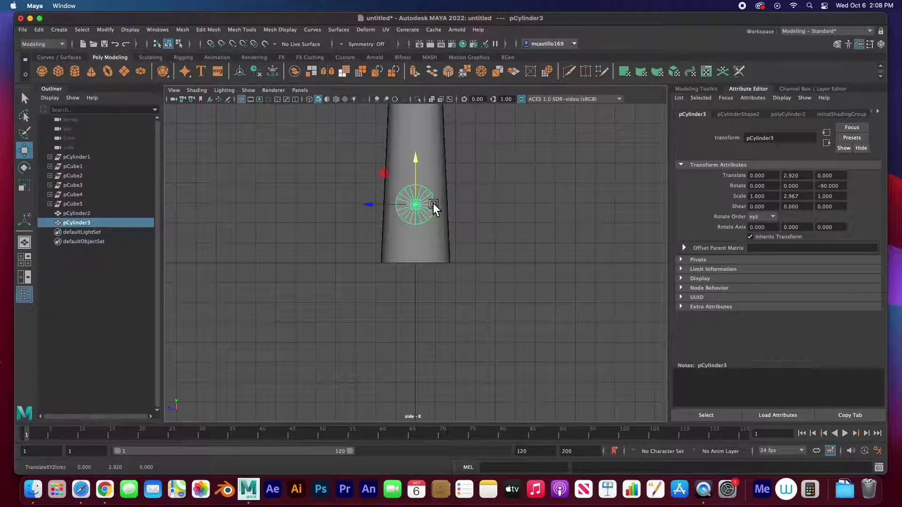
- Recentre the side view on the cylinder and bring up its component mode choices
scroll(430, 254, up, 3)
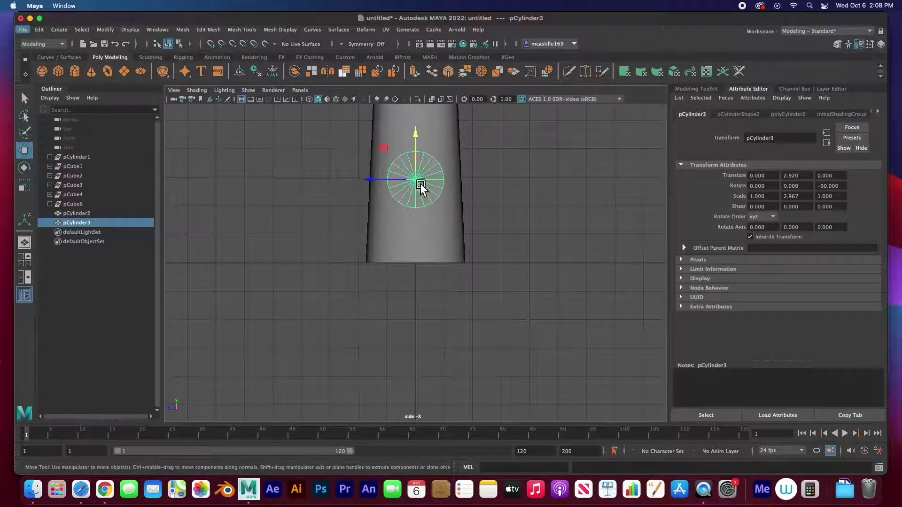
alt+middle_drag(421, 184, 421, 249)
scroll(421, 250, down, 3)
scroll(423, 262, up, 5)
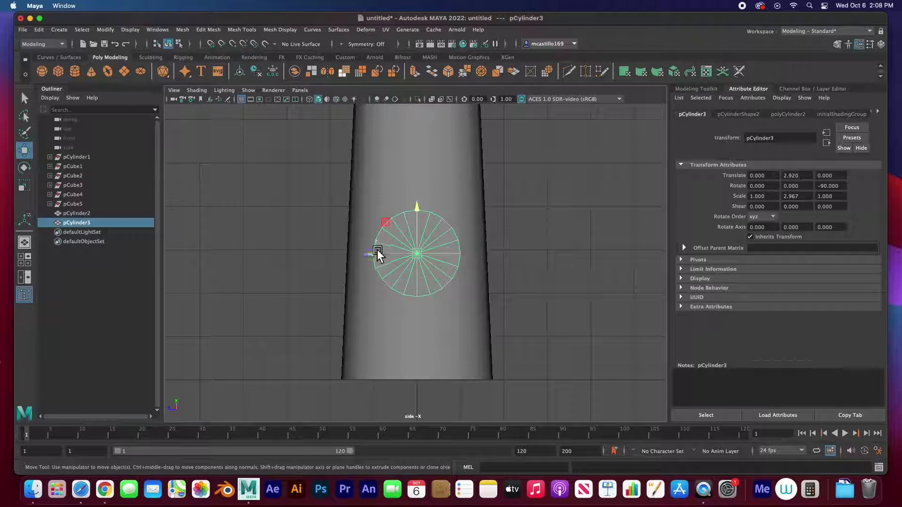
right_drag(445, 239, 407, 239)
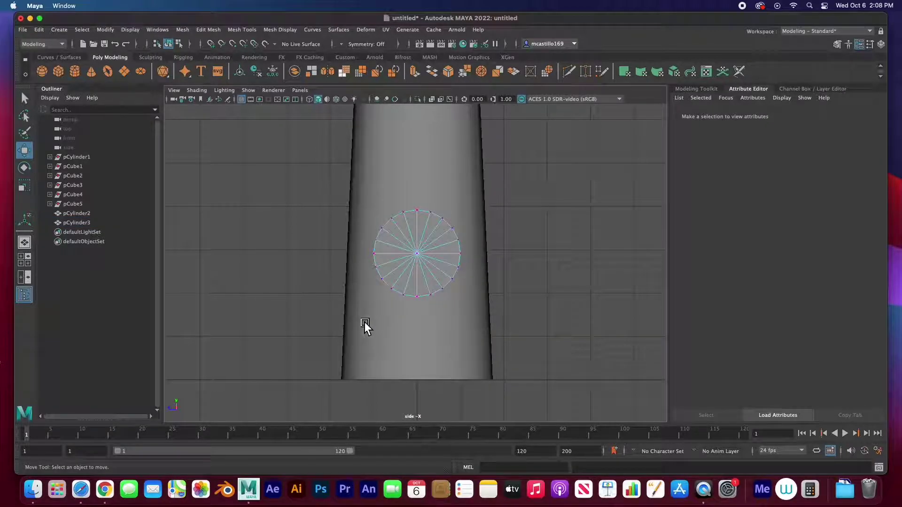
- Select the cylinder's lower vertices, scale them flat into a straight row and lower it slightly
drag(360, 322, 475, 262)
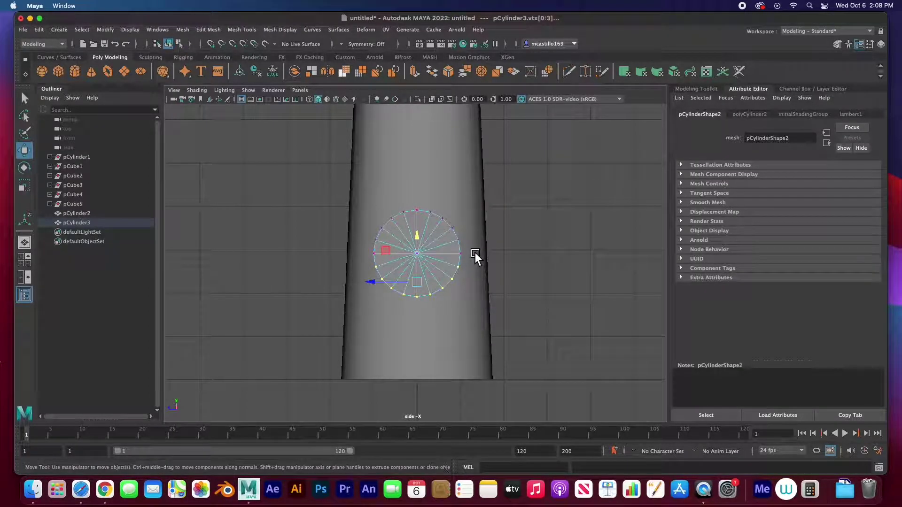
key(r)
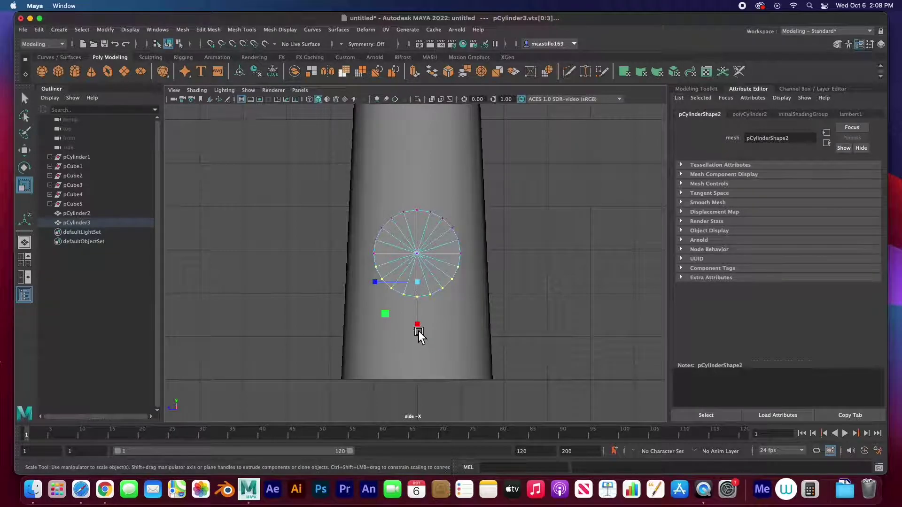
mouse_move(420, 327)
mouse_down()
mouse_move(422, 335)
mouse_move(429, 273)
mouse_up()
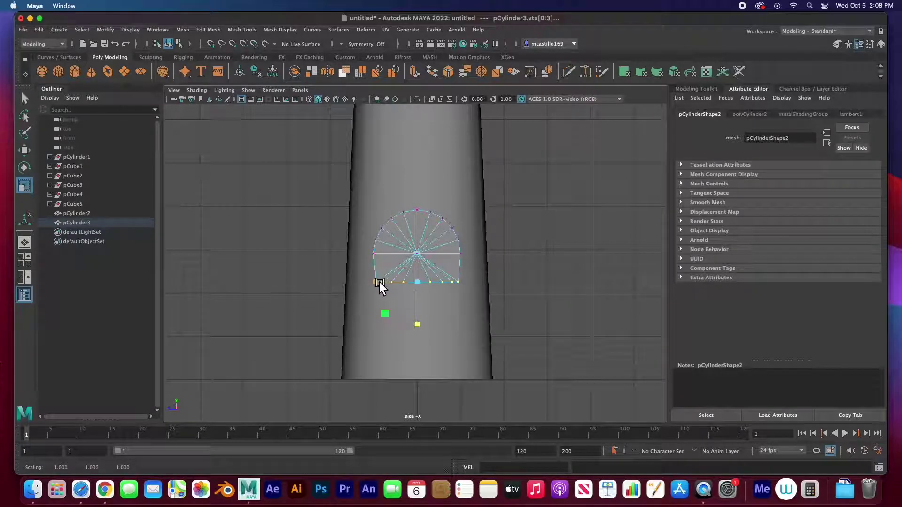
key(w)
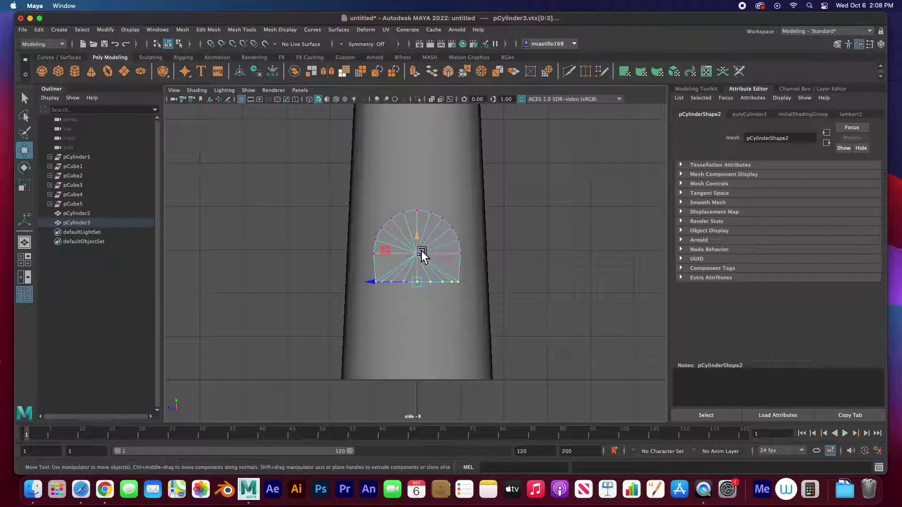
drag(421, 251, 420, 261)
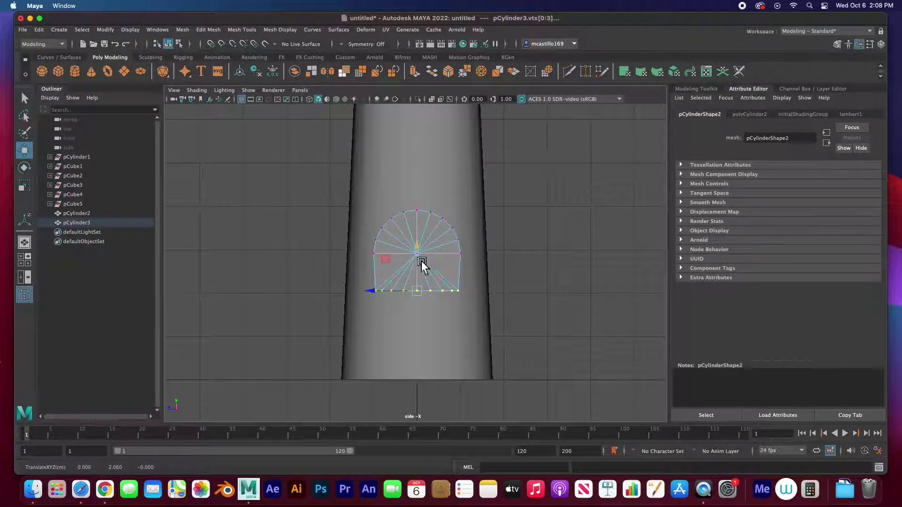
- Widen the bottom vertex row and pull it down to the tower's base, then show four views
key(r)
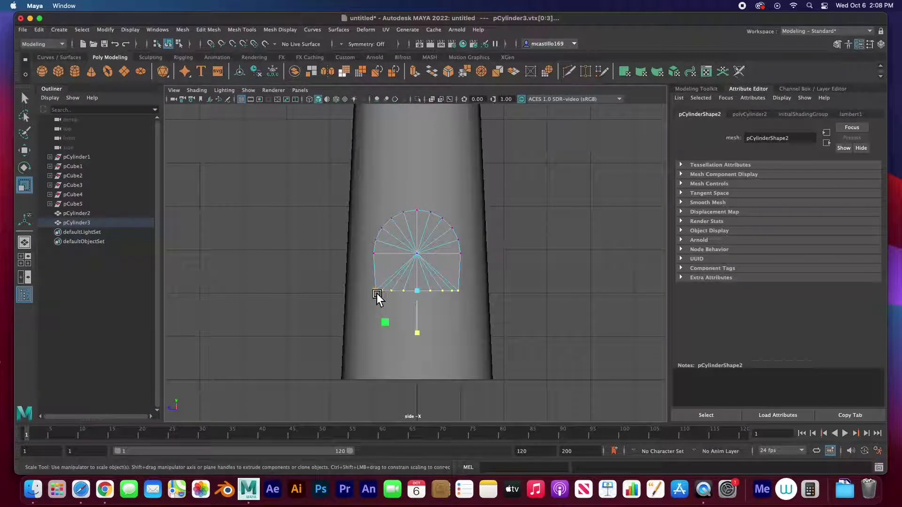
drag(377, 293, 377, 293)
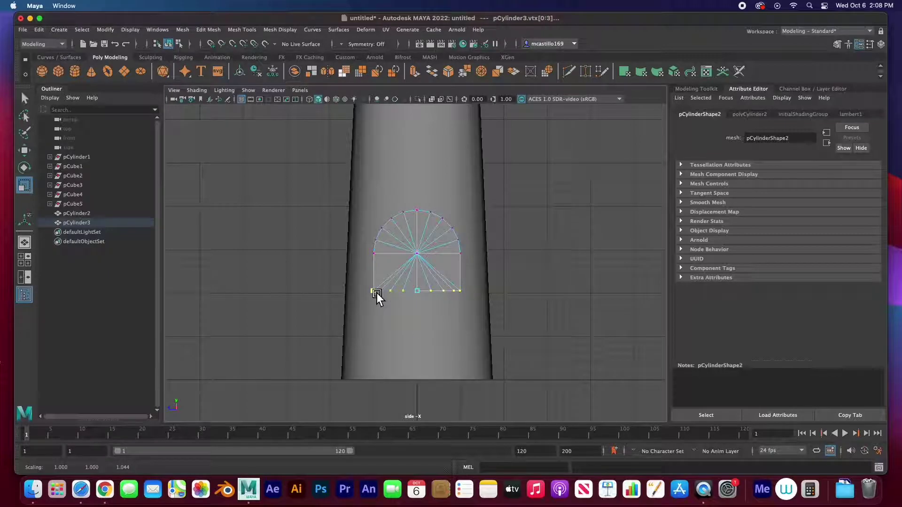
key(w)
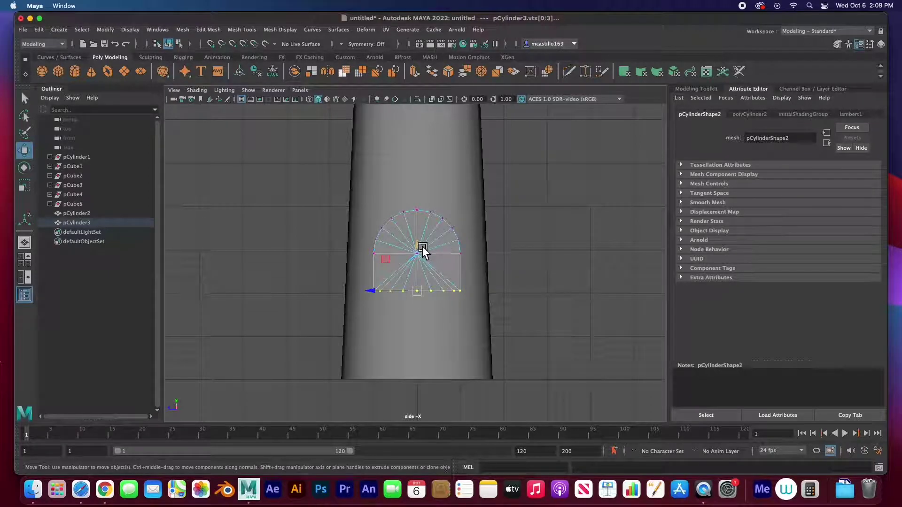
drag(421, 250, 423, 343)
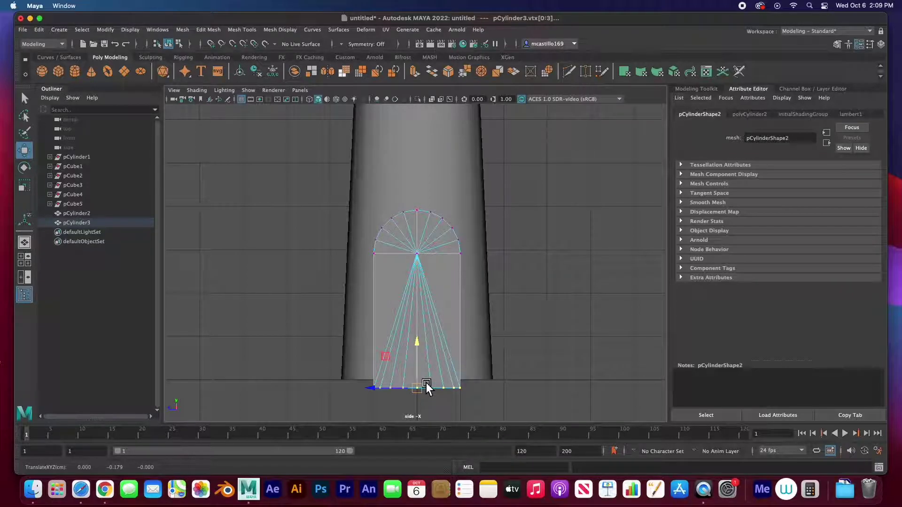
key(space)
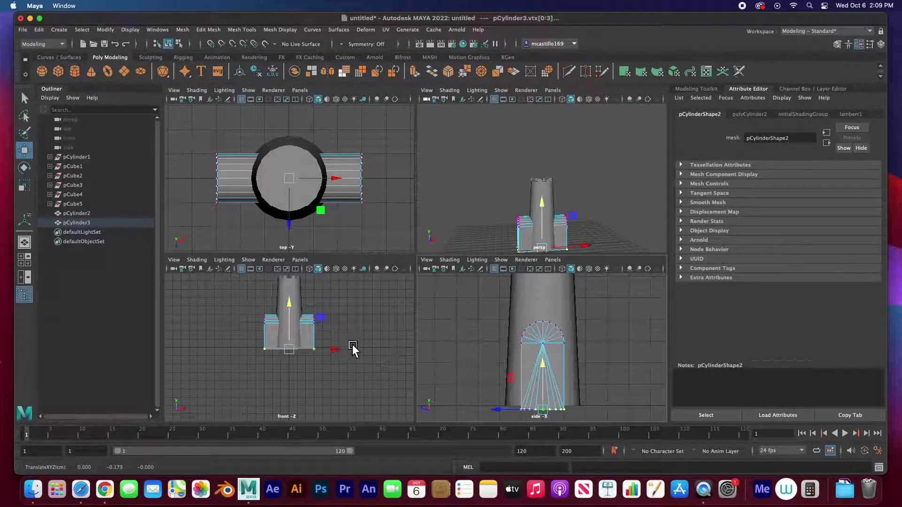
- Back in object mode in the top view, Shift-rotate a duplicate of the arch across the tower
key(f)
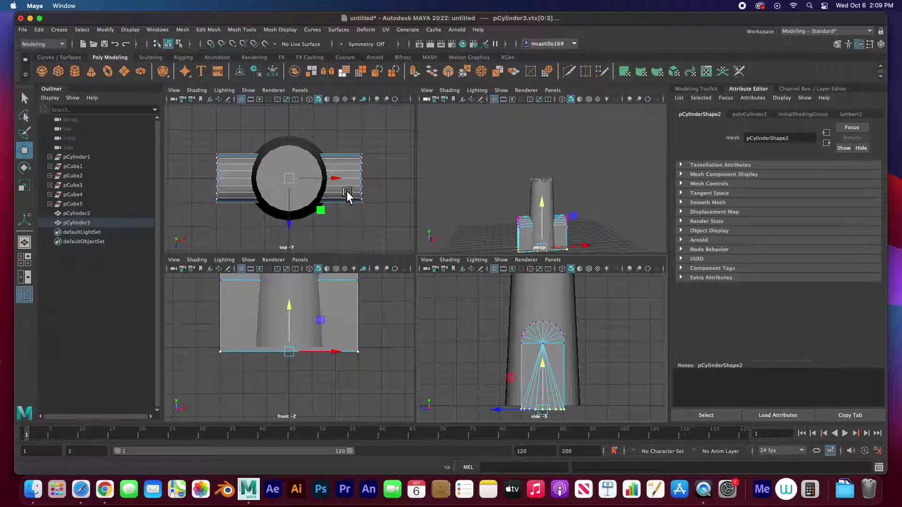
right_drag(360, 185, 384, 166)
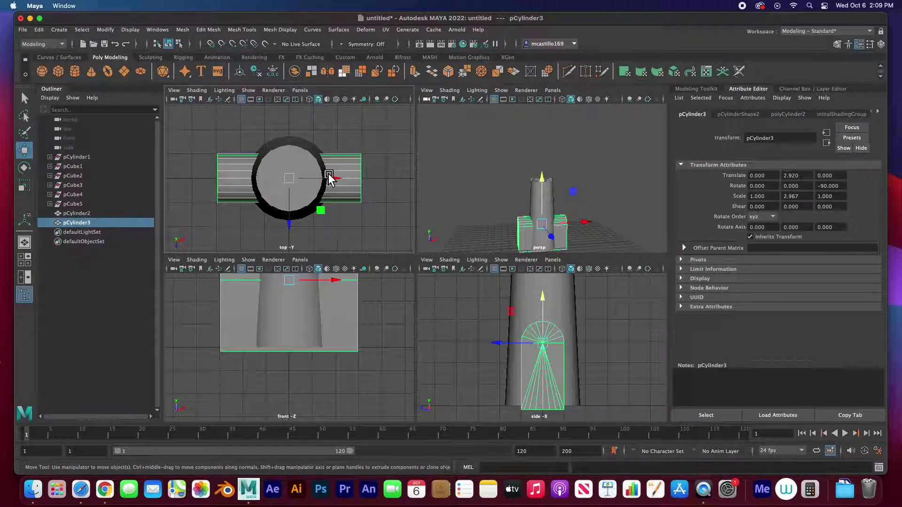
key(space)
key(e)
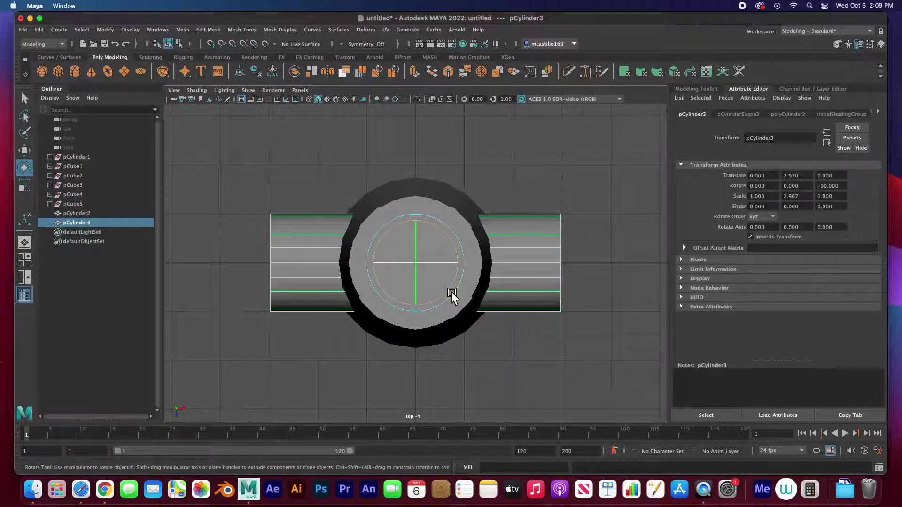
key(shift)
shift+drag(447, 290, 455, 291)
key(ctrl+z)
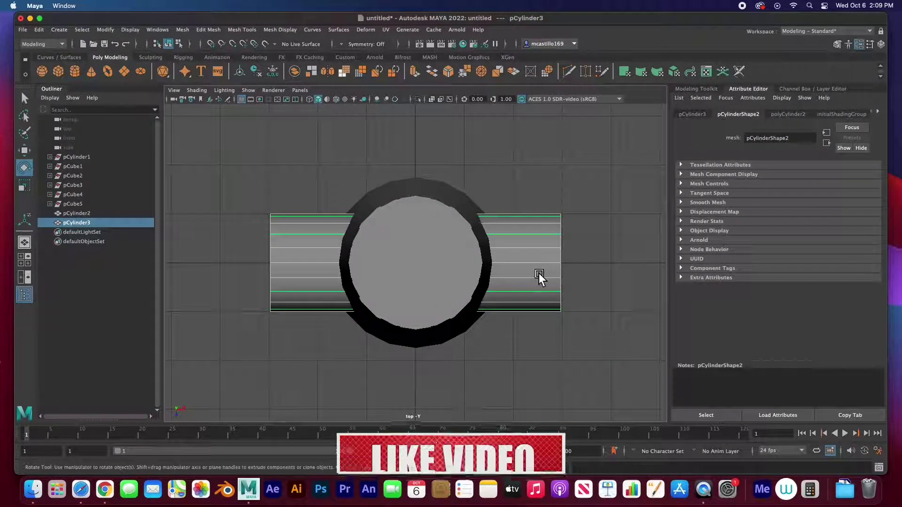
key(e)
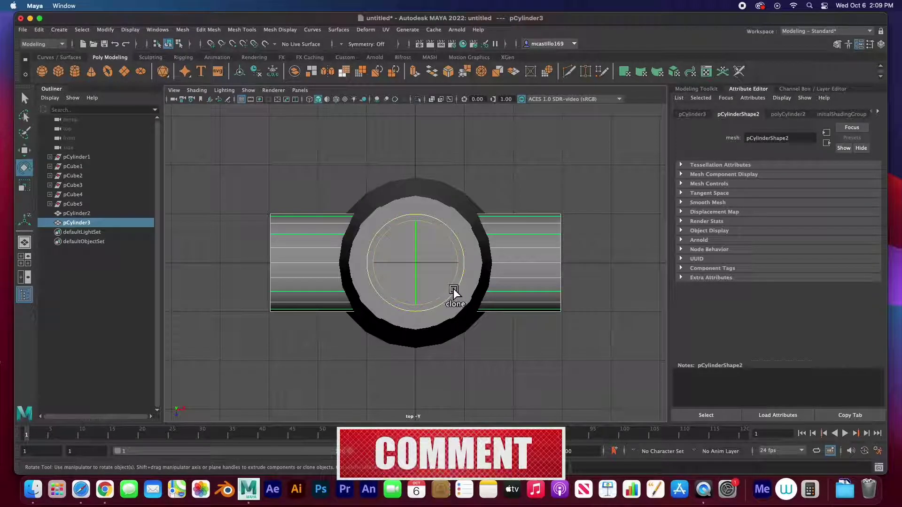
shift+drag(453, 288, 458, 288)
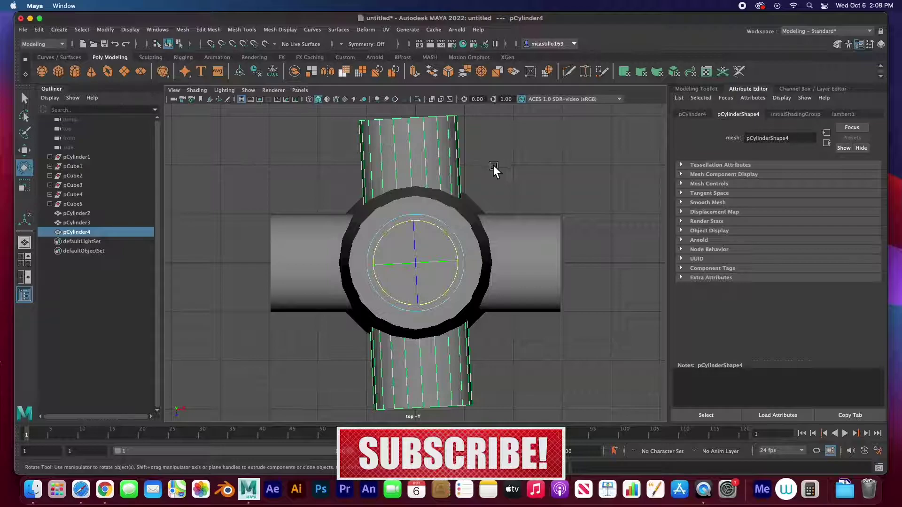
- Set the duplicate arch pCylinder4's Rotate X to -90 and view the tower in perspective
click(881, 43)
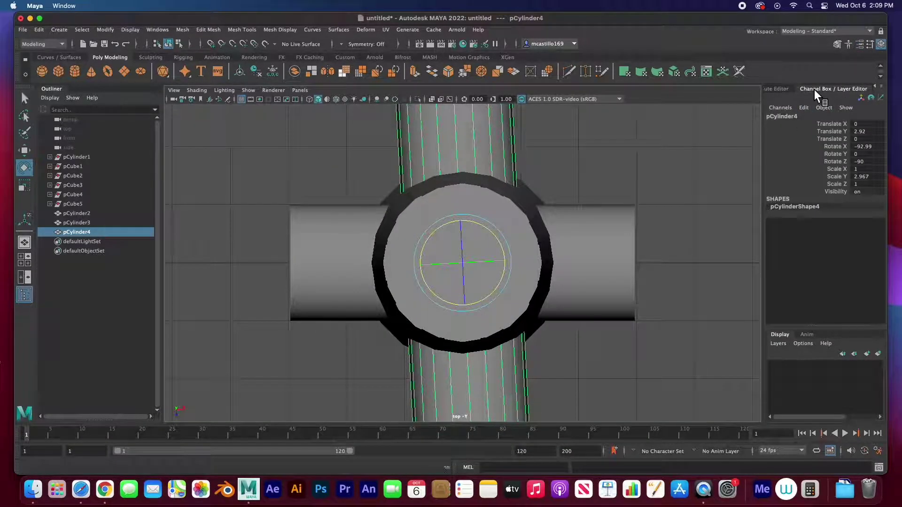
double_click(864, 148)
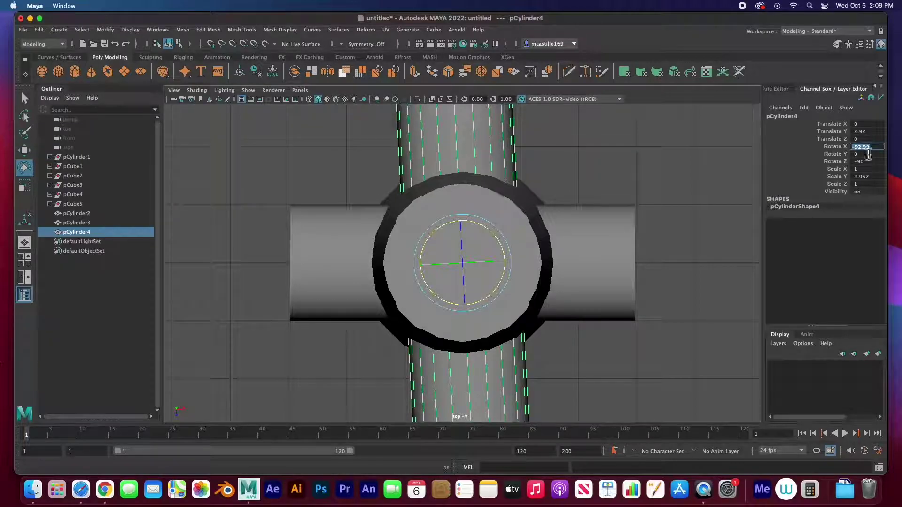
text(-90)
key(Return)
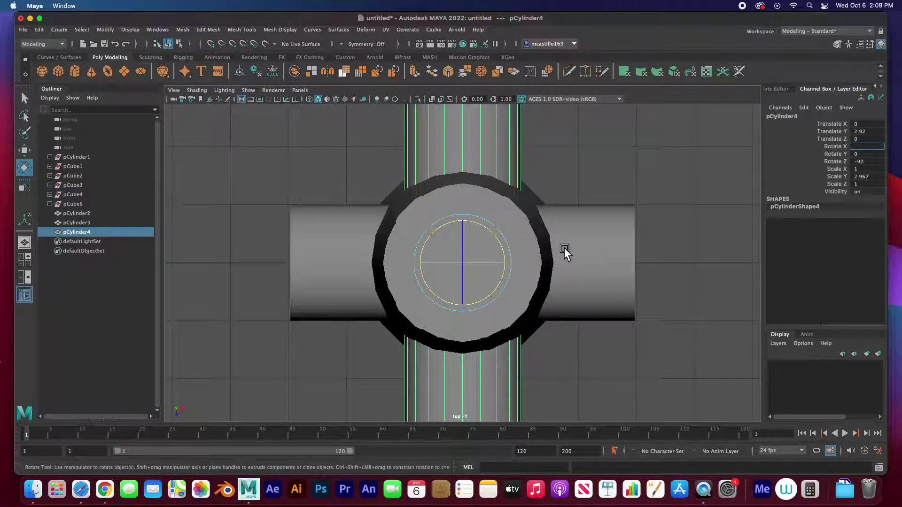
key(space)
click(463, 241)
key(space)
scroll(503, 303, down, 3)
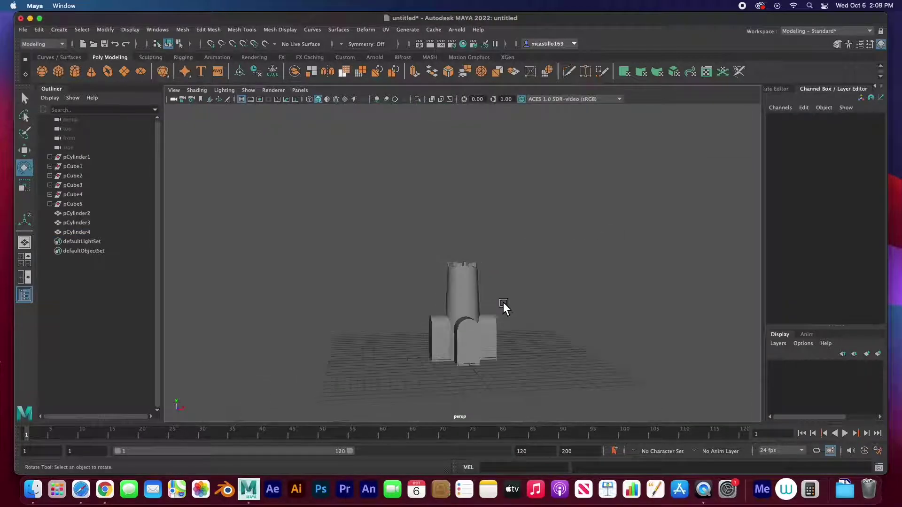
- Give the side arch pCylinder3 a new Blinn material, blinn1, coloured red
alt+drag(447, 340, 418, 344)
scroll(469, 346, up, 3)
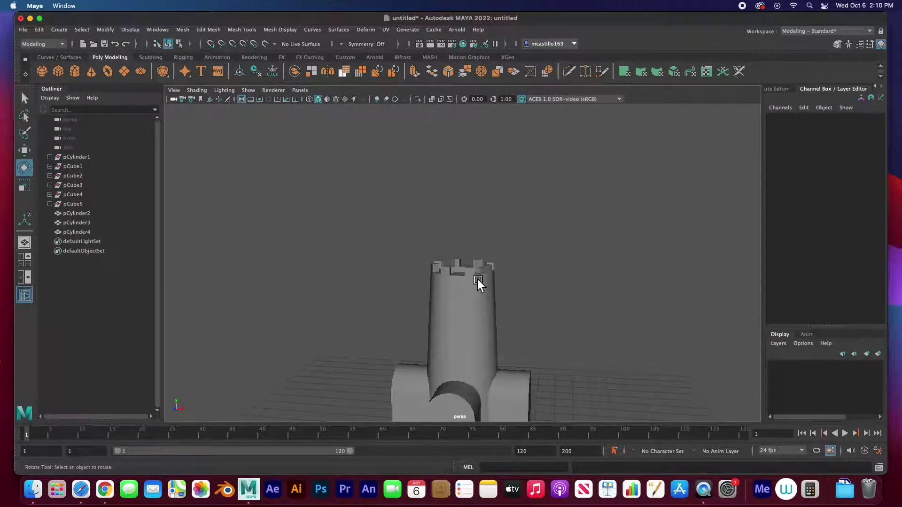
alt+drag(482, 306, 457, 223)
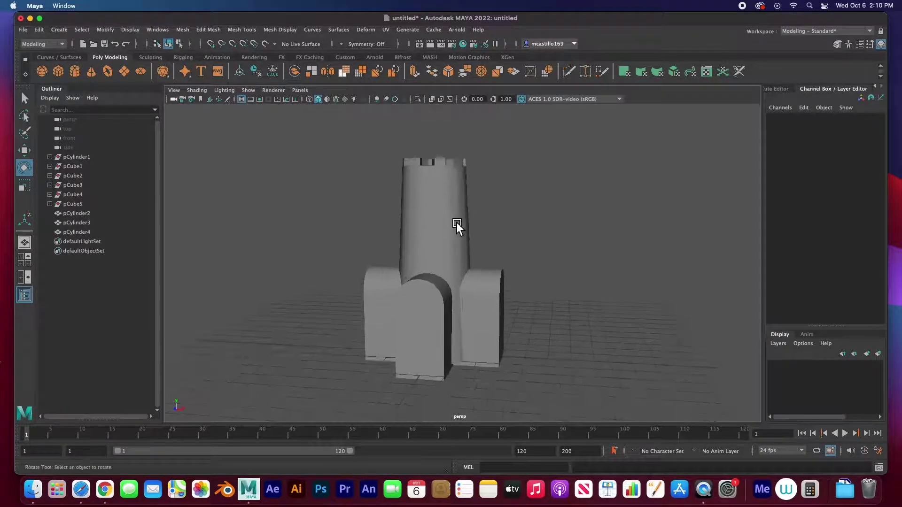
click(494, 297)
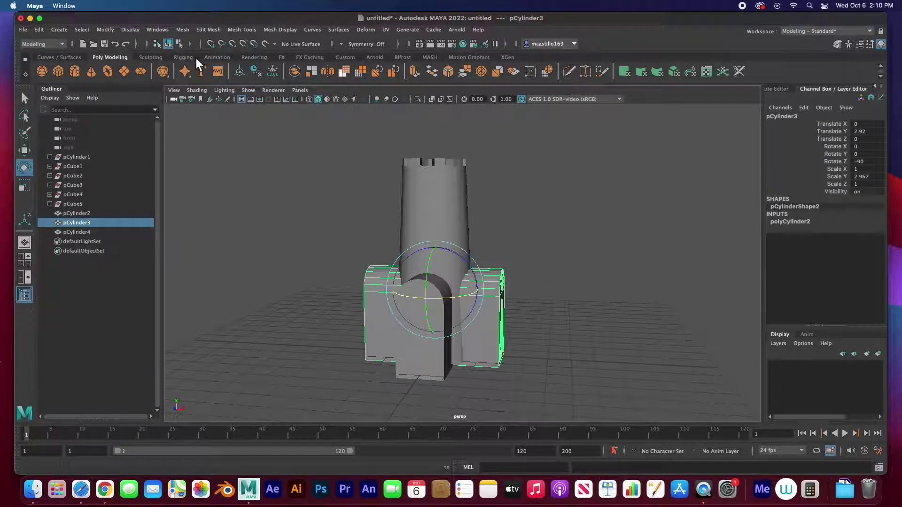
click(254, 58)
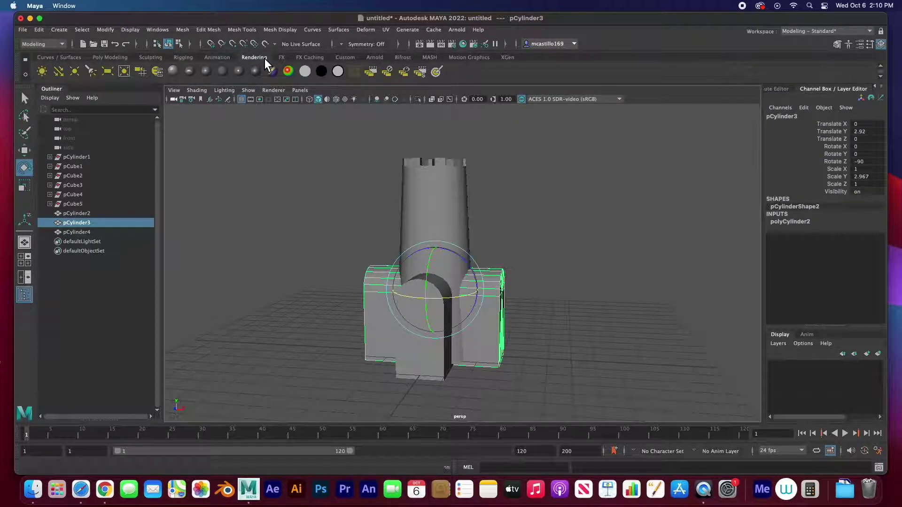
click(208, 73)
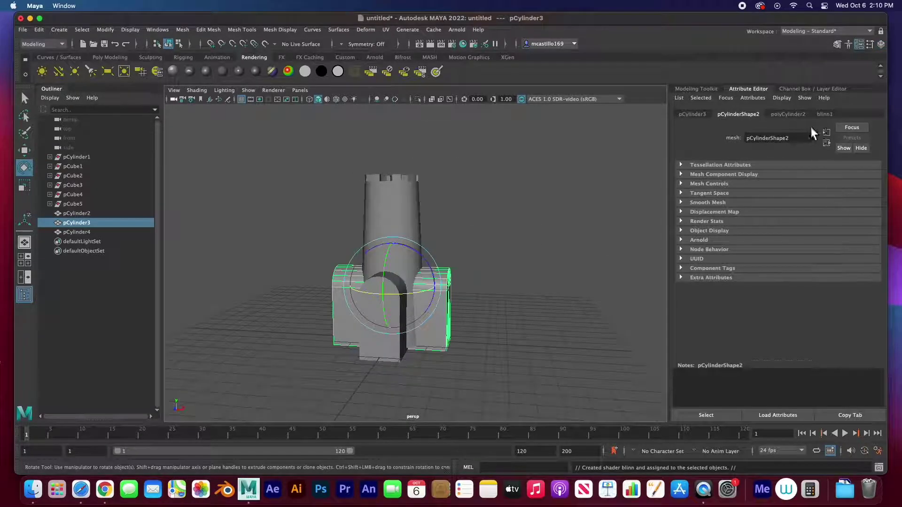
click(826, 115)
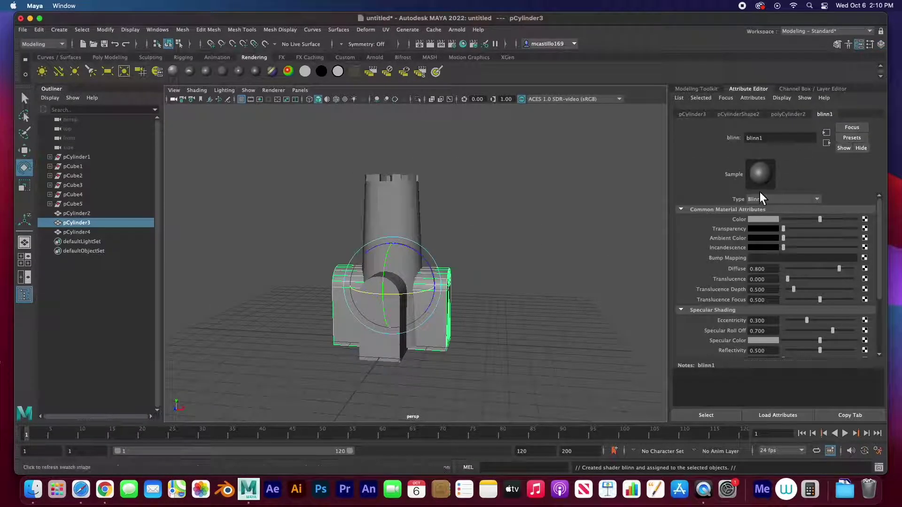
click(762, 219)
click(728, 196)
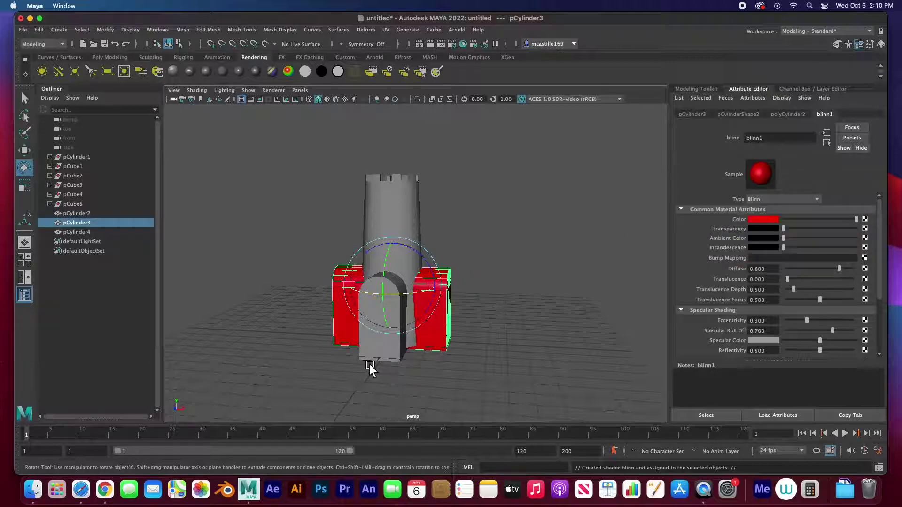
- Assign the existing red blinn1 material to the front arch pCylinder4, then select the tower
click(377, 354)
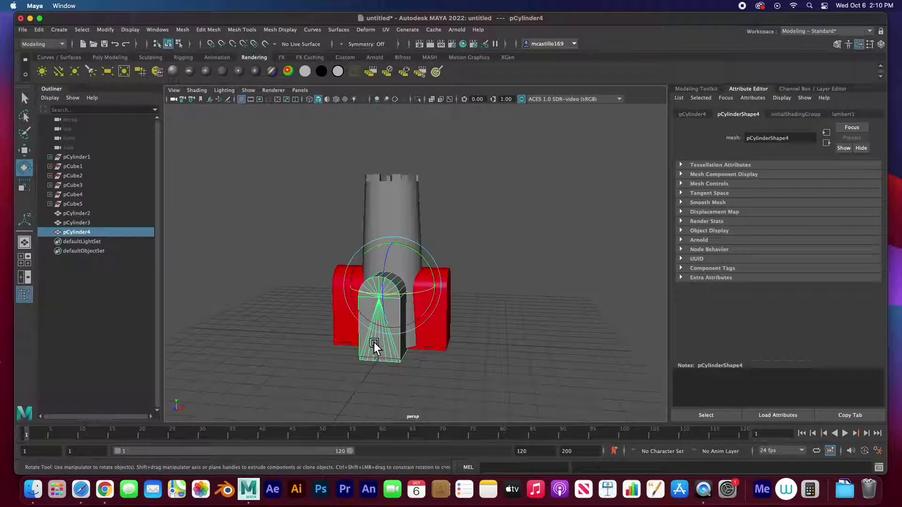
right_click(396, 288)
mouse_move(371, 388)
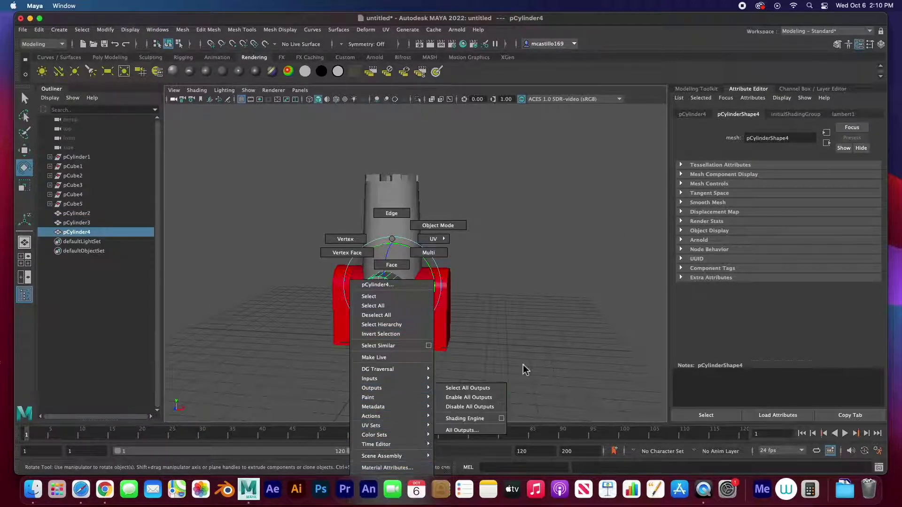
click(522, 370)
right_click(445, 113)
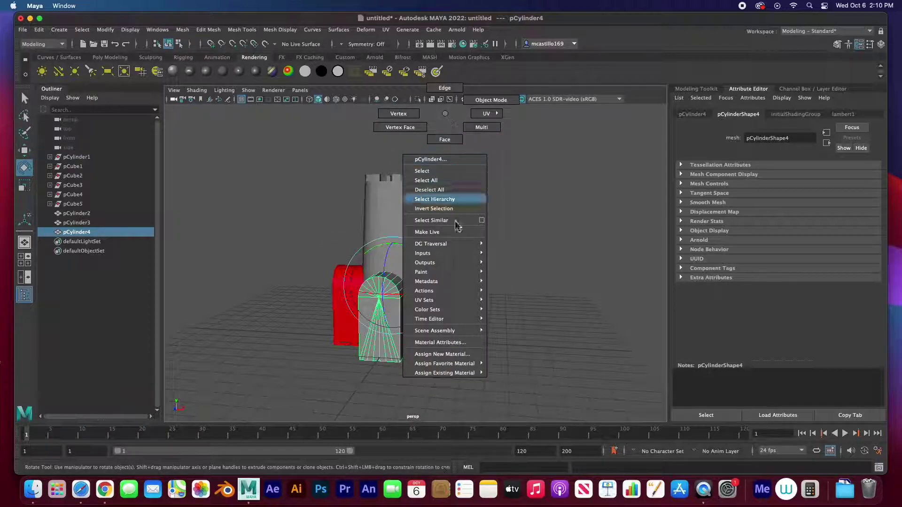
mouse_move(461, 372)
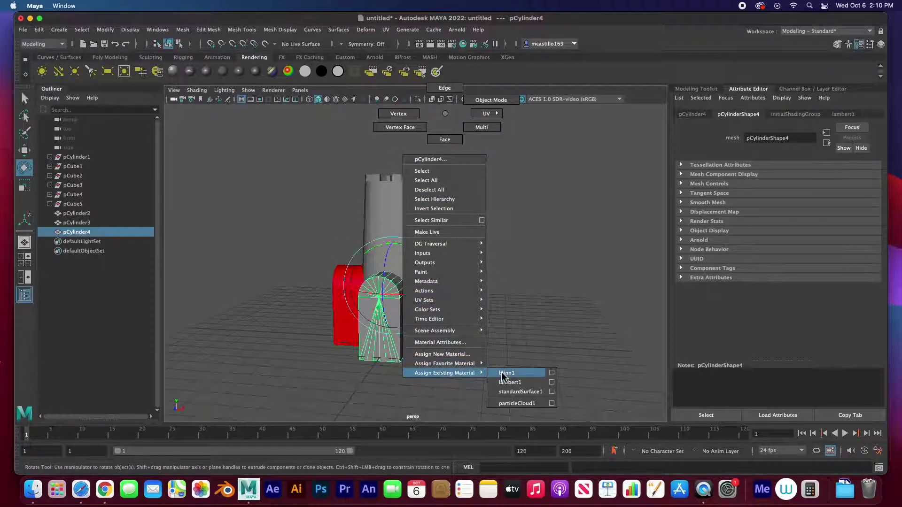
click(502, 374)
click(509, 352)
alt+drag(508, 352, 429, 348)
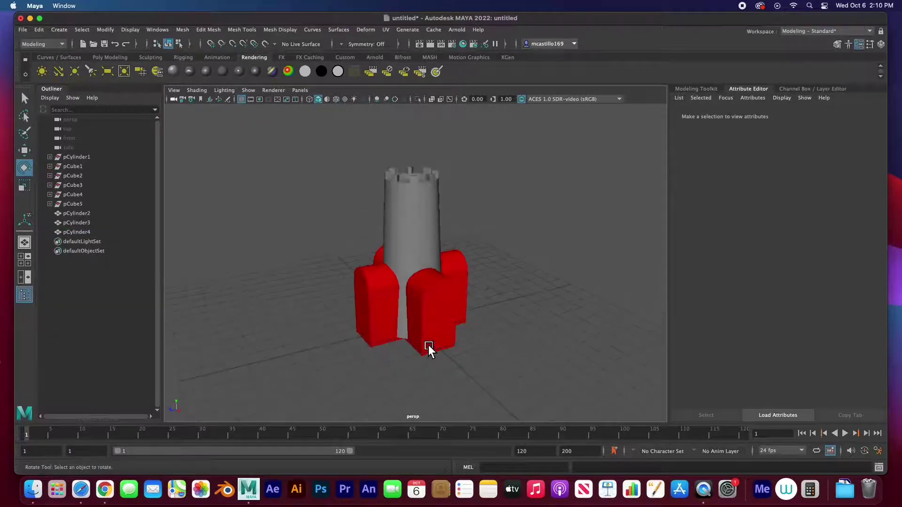
click(461, 266)
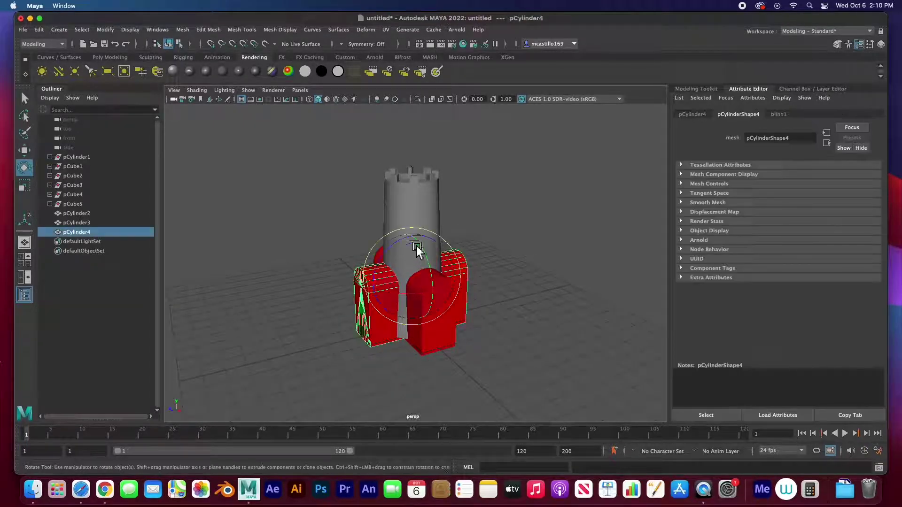
click(416, 202)
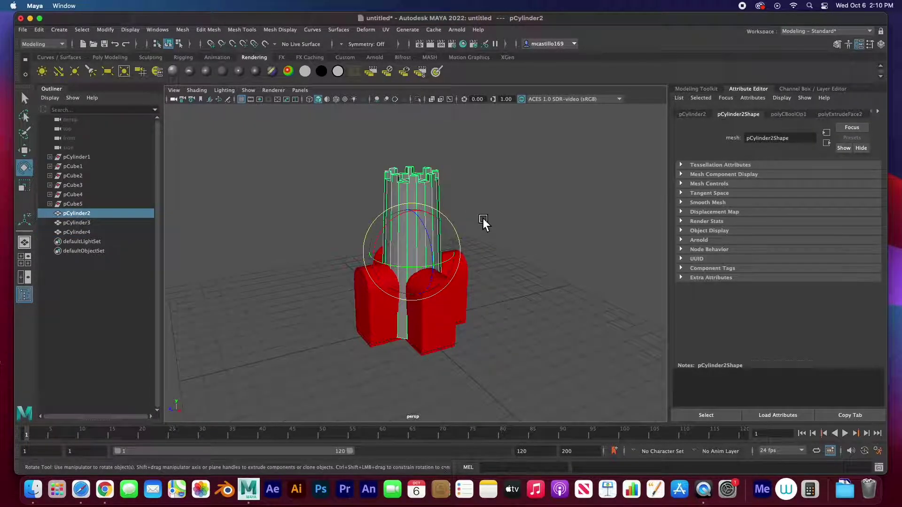
- Hide the grey tower and Boolean-union both red arch cylinders into one mesh, pCylinder5
key(h)
alt+drag(434, 297, 428, 295)
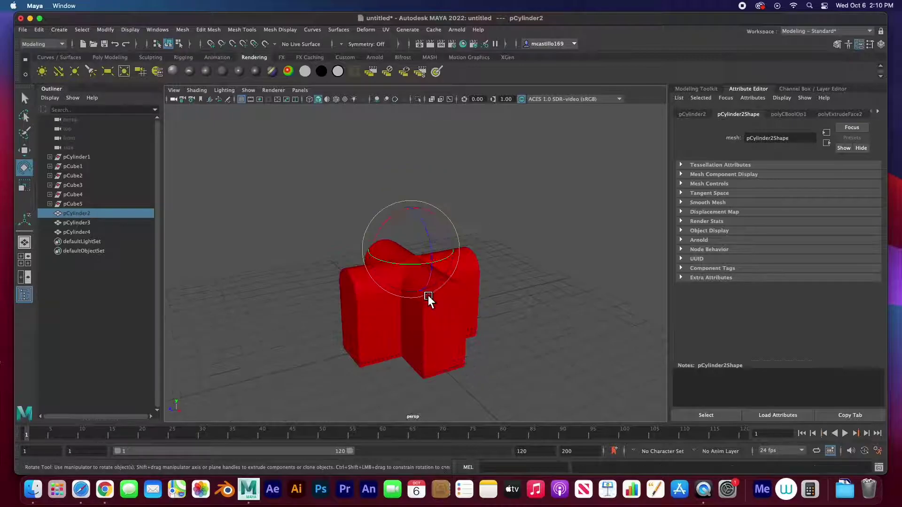
click(509, 344)
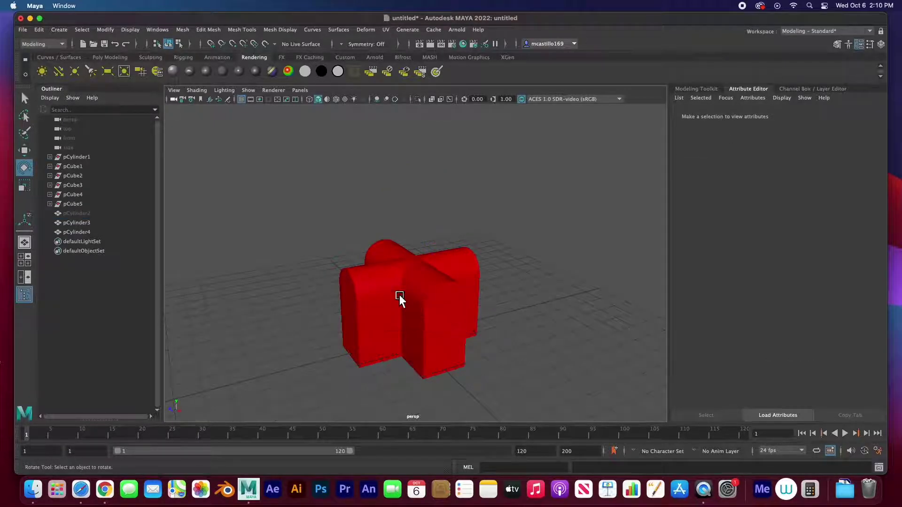
drag(420, 284, 425, 287)
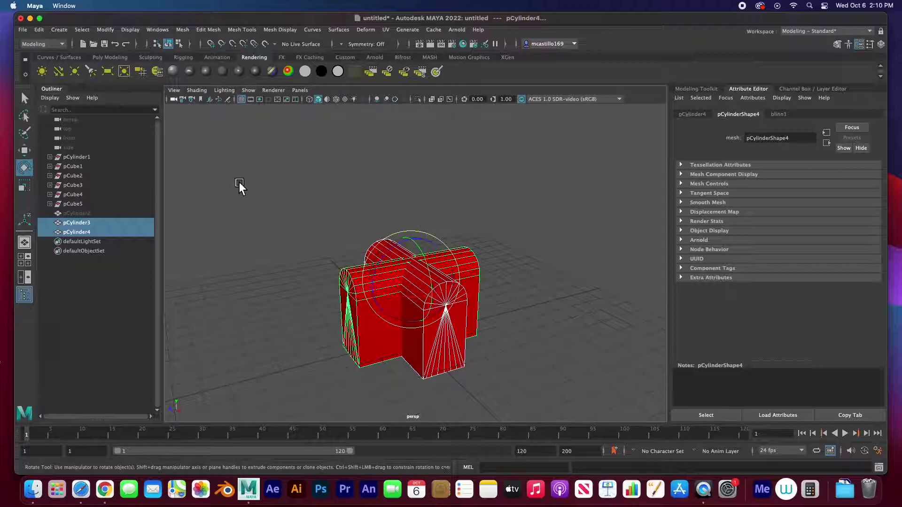
click(182, 30)
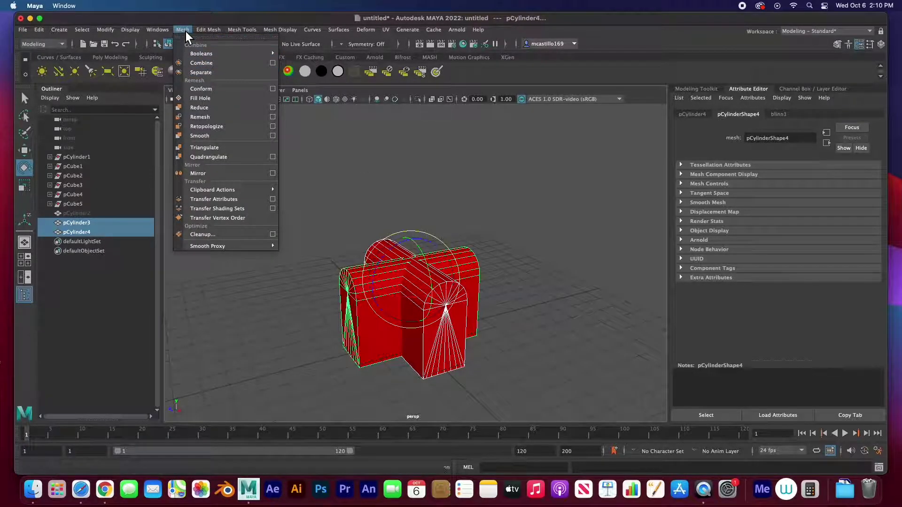
mouse_move(194, 56)
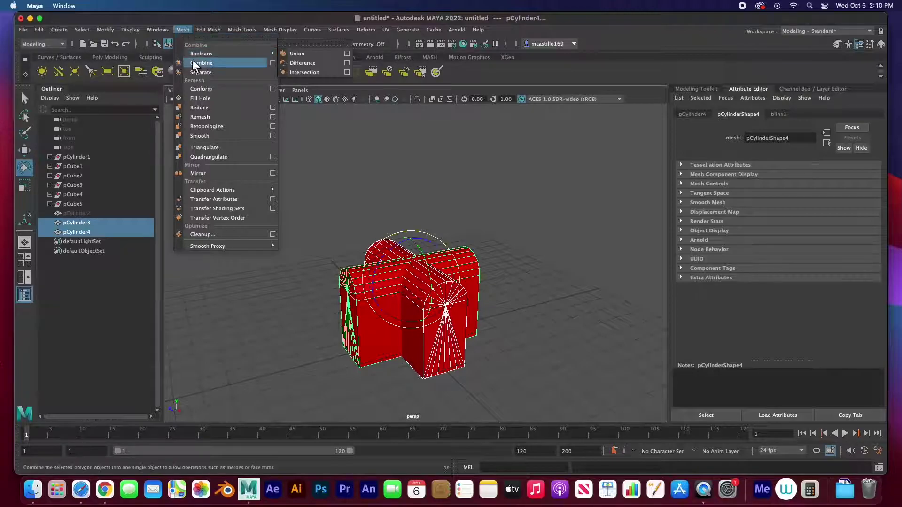
click(300, 56)
- Switch the view to wireframe display and select the merged red mesh
click(538, 234)
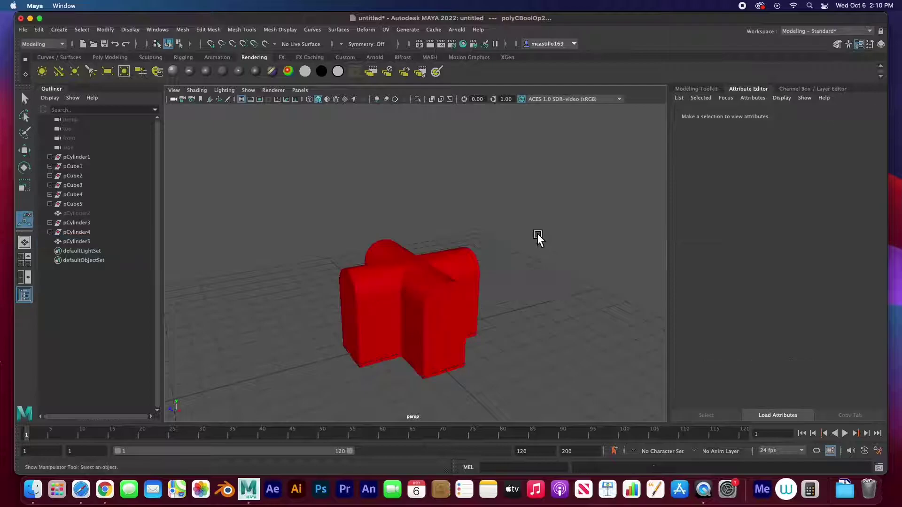
alt+drag(430, 323, 388, 283)
click(441, 273)
scroll(395, 330, up, 3)
key(4)
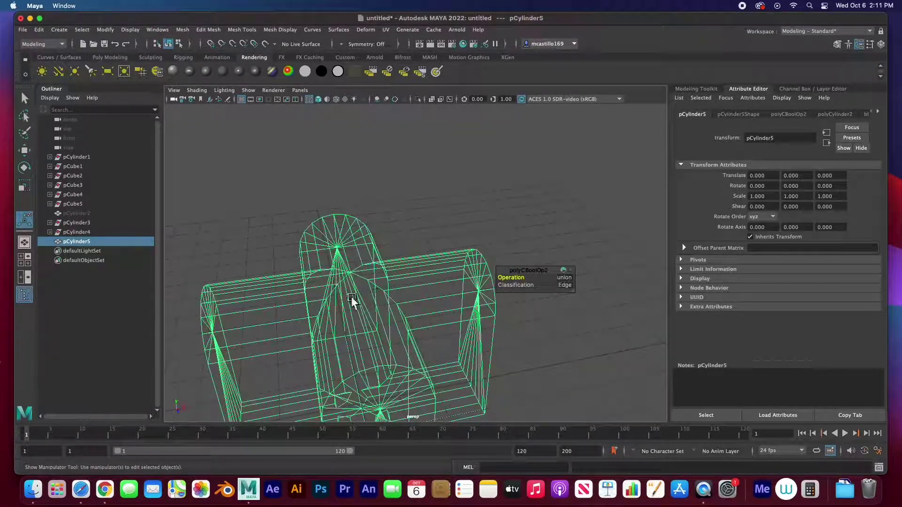
alt+drag(362, 322, 349, 306)
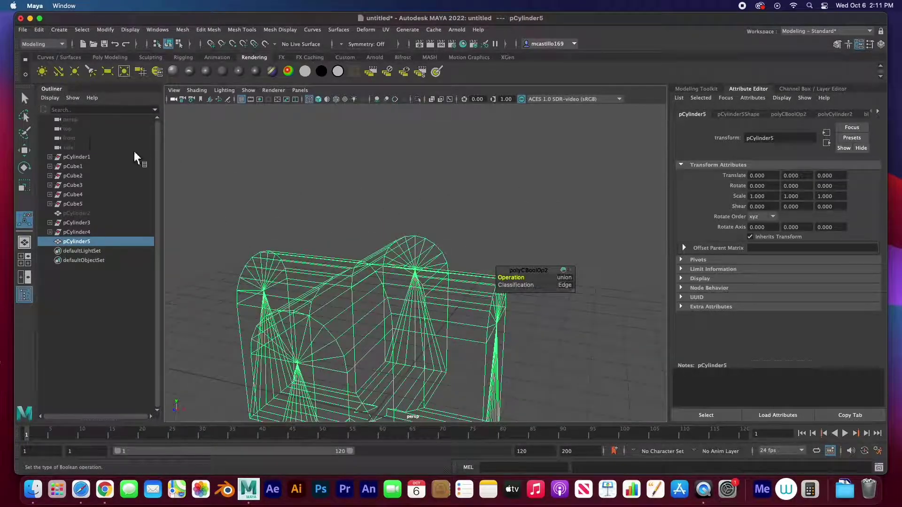
click(24, 97)
click(267, 221)
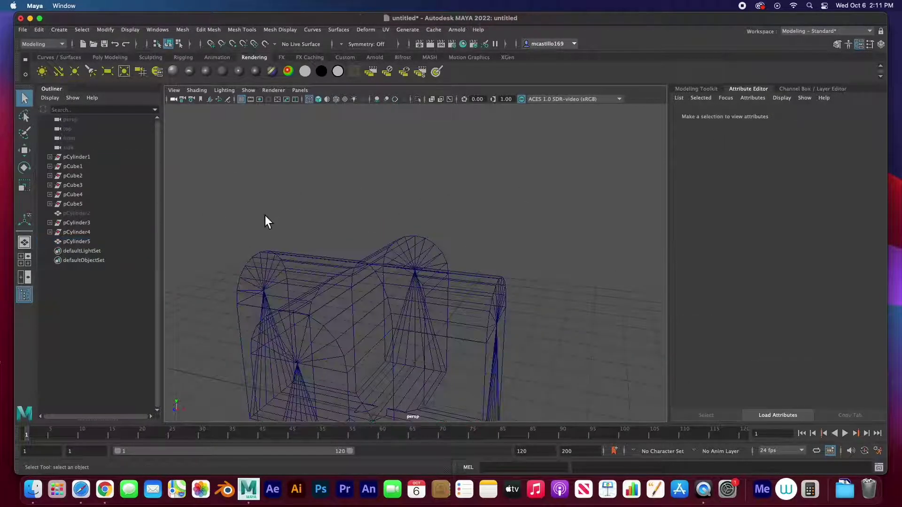
click(275, 253)
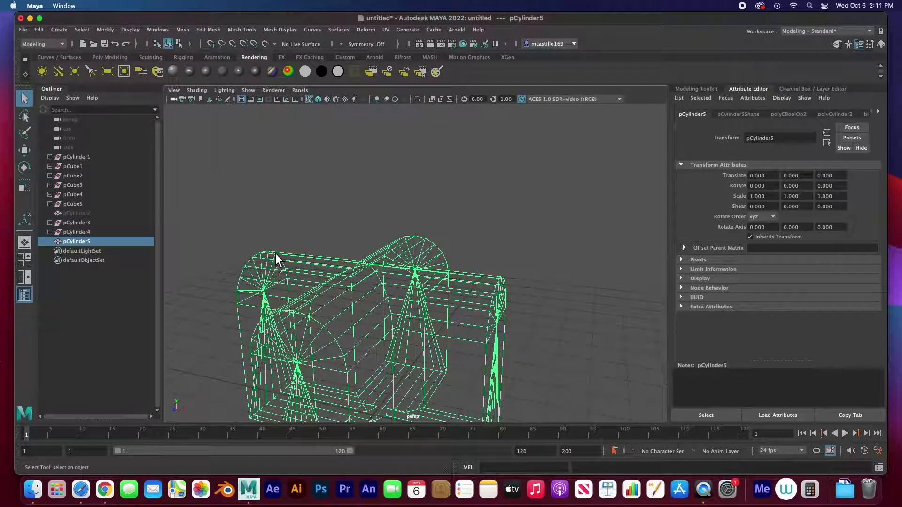
- Unhide the grey tower pCylinder2 from the Outliner and return to shaded display
click(85, 212)
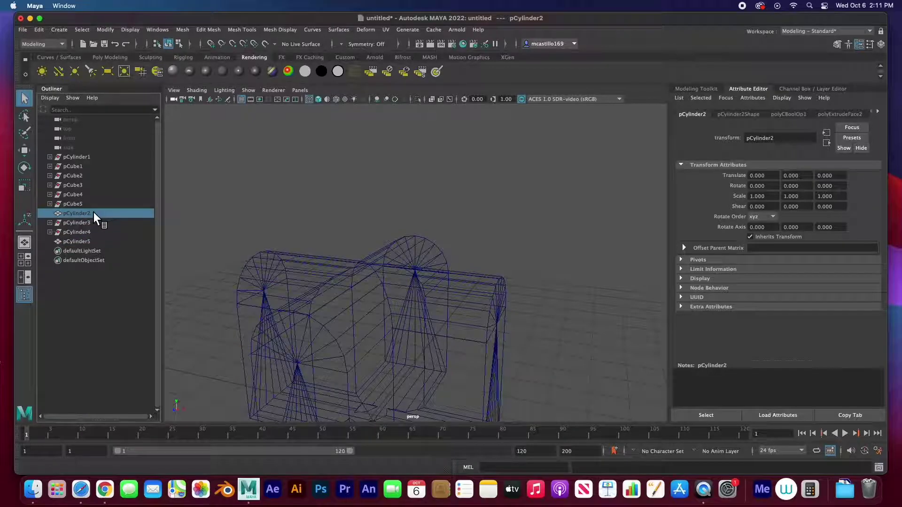
key(h)
click(556, 259)
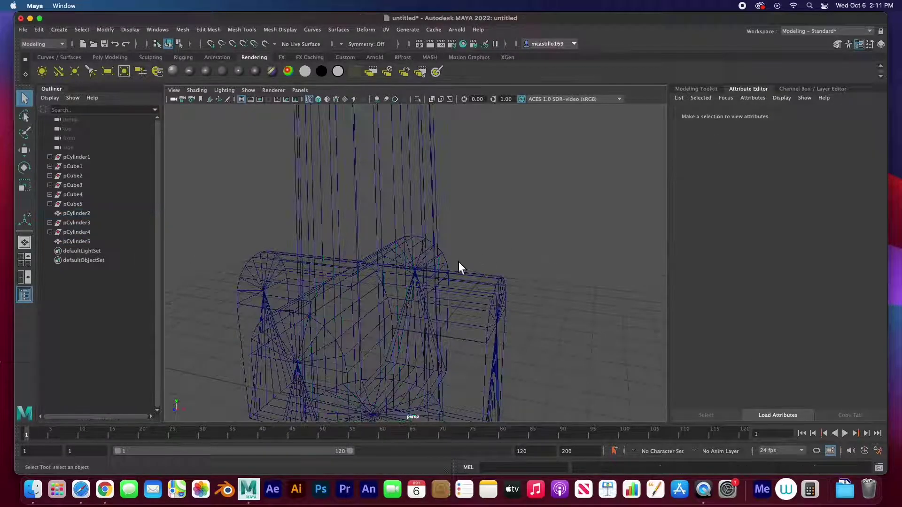
scroll(455, 262, down, 5)
alt+drag(456, 262, 429, 267)
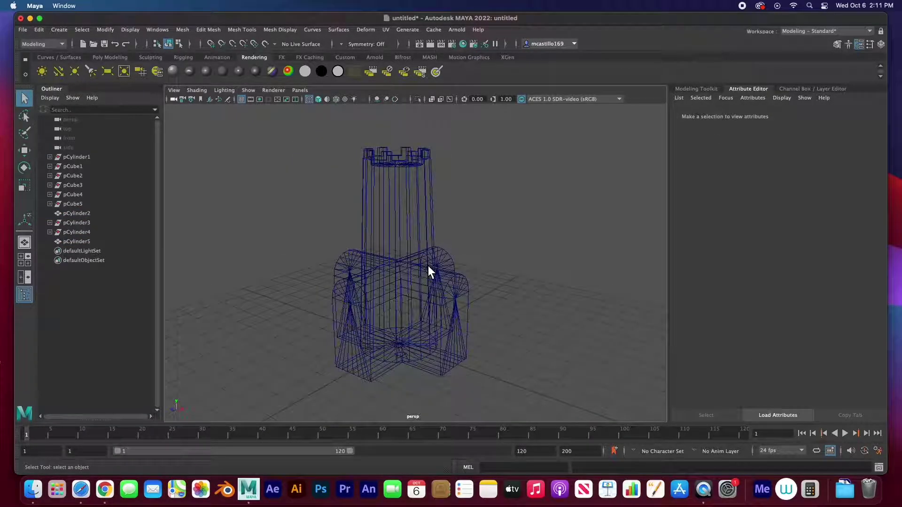
key(5)
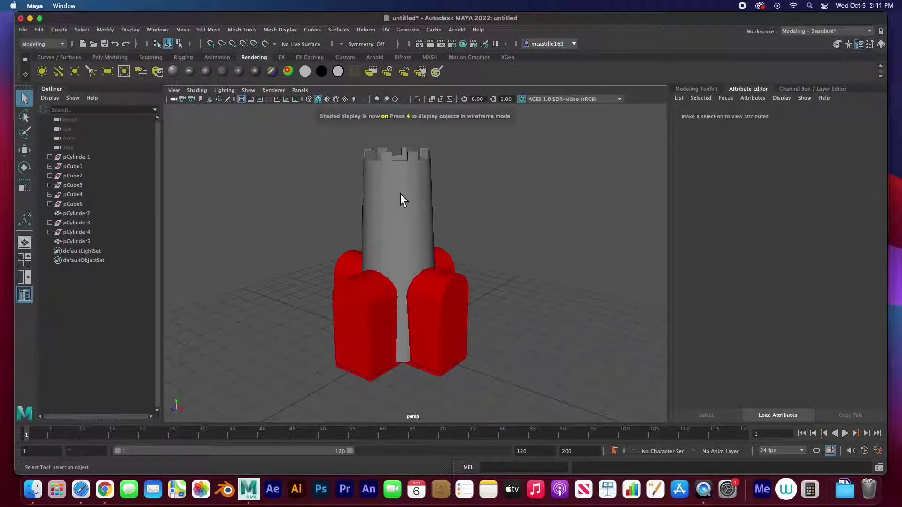
click(400, 194)
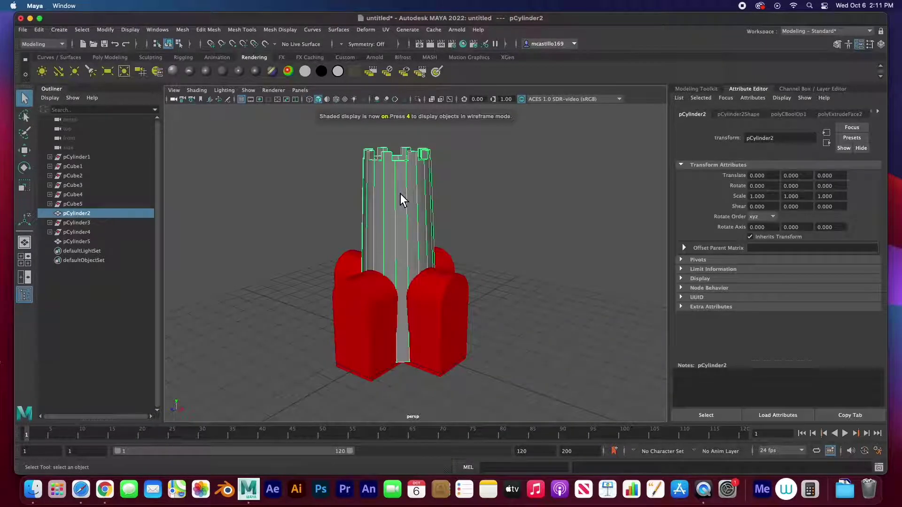
- Boolean-subtract the red doorway mesh from the tower, carving arched openings into pCylinder6
shift+click(447, 304)
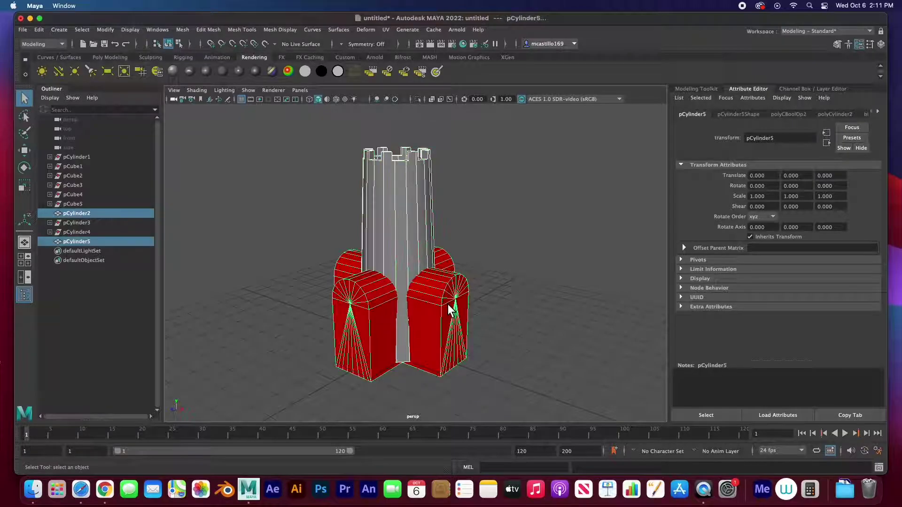
click(185, 30)
mouse_move(191, 53)
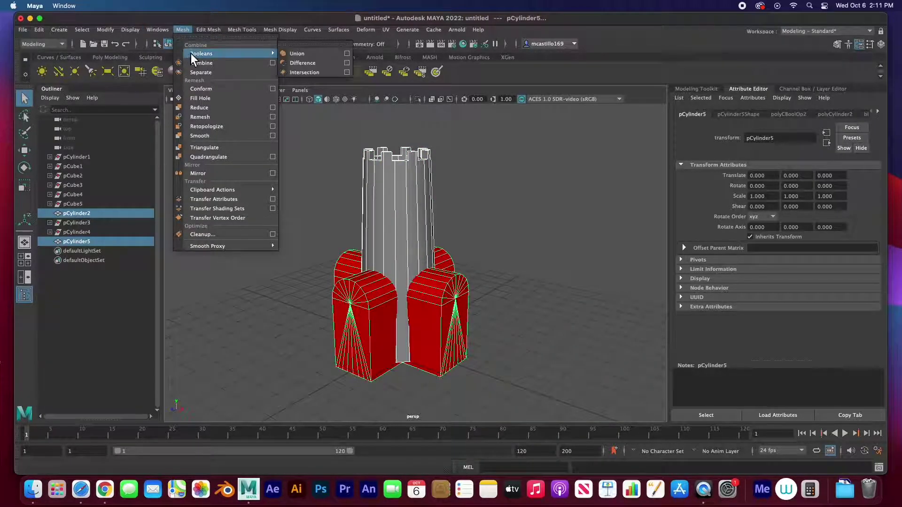
click(301, 63)
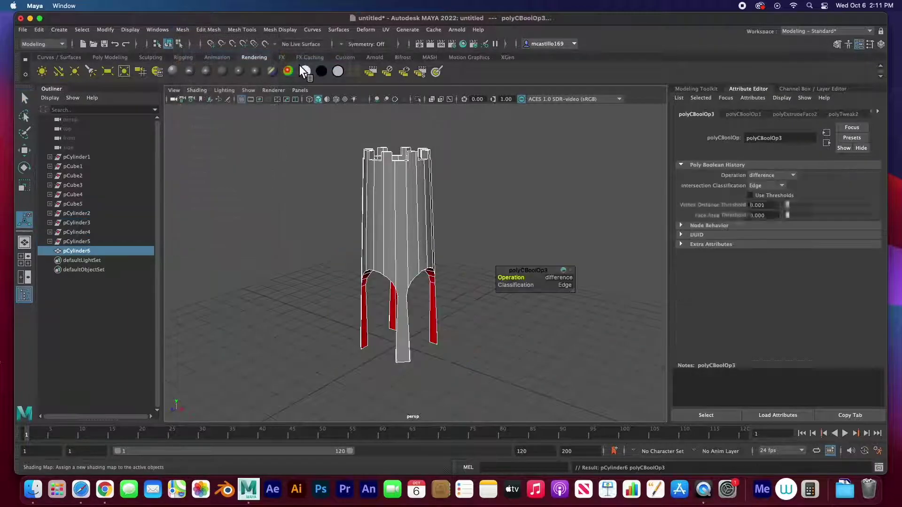
alt+drag(449, 259, 418, 279)
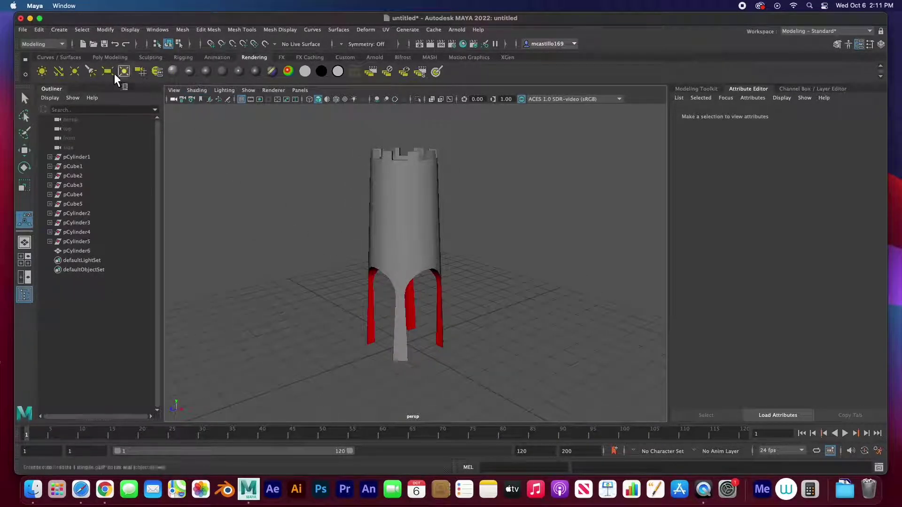
shift+right_drag(436, 209, 407, 305)
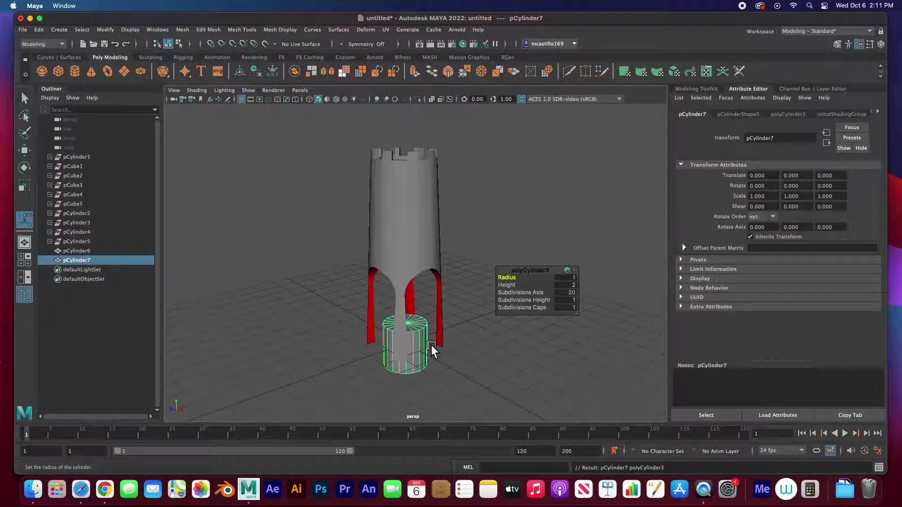
- Rotate the new cylinder pCylinder7 to Z -90, raise it onto the upper wall, and scale it to 0.51
key(e)
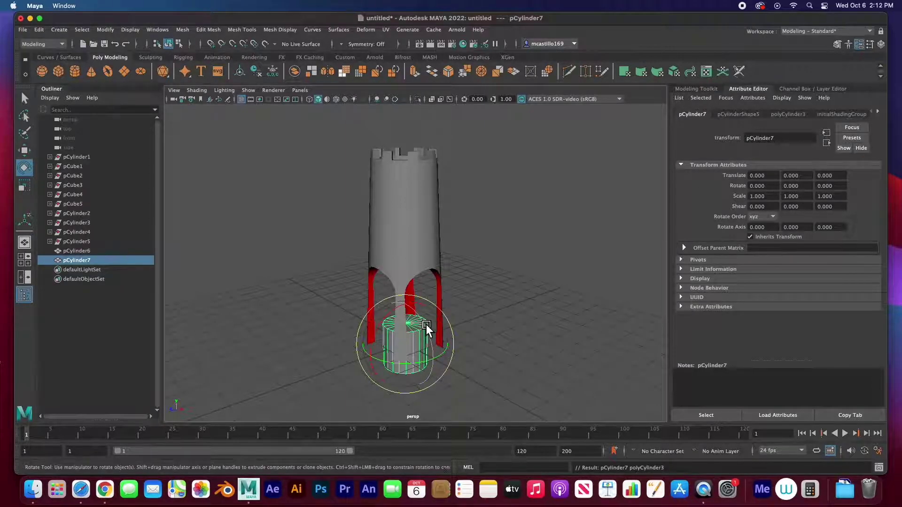
drag(427, 325, 440, 386)
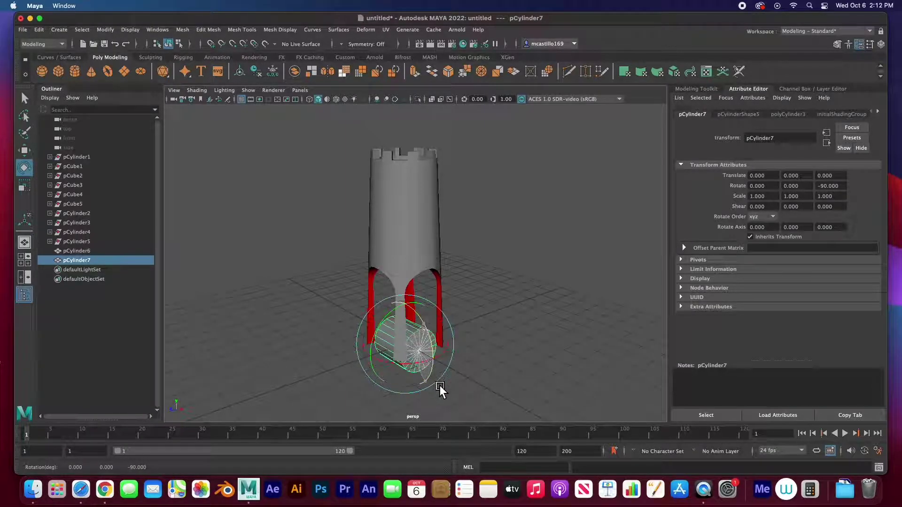
key(w)
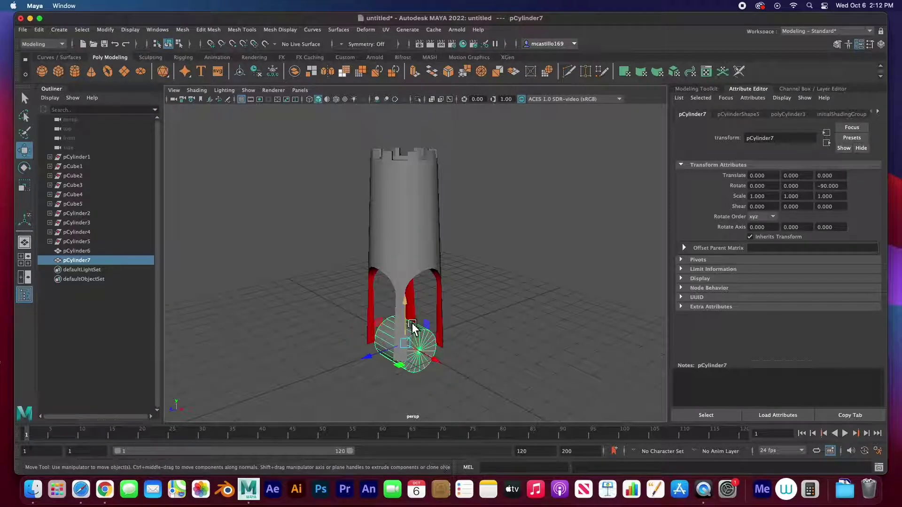
drag(412, 328, 464, 228)
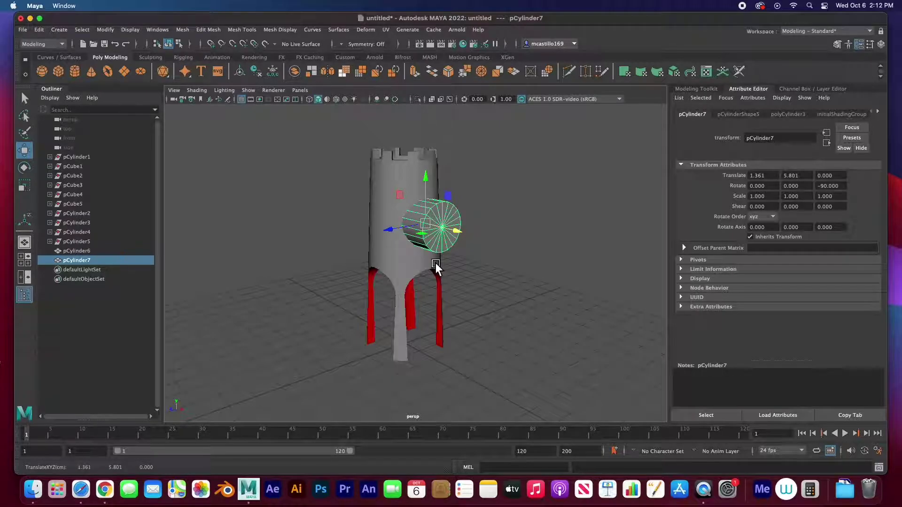
key(r)
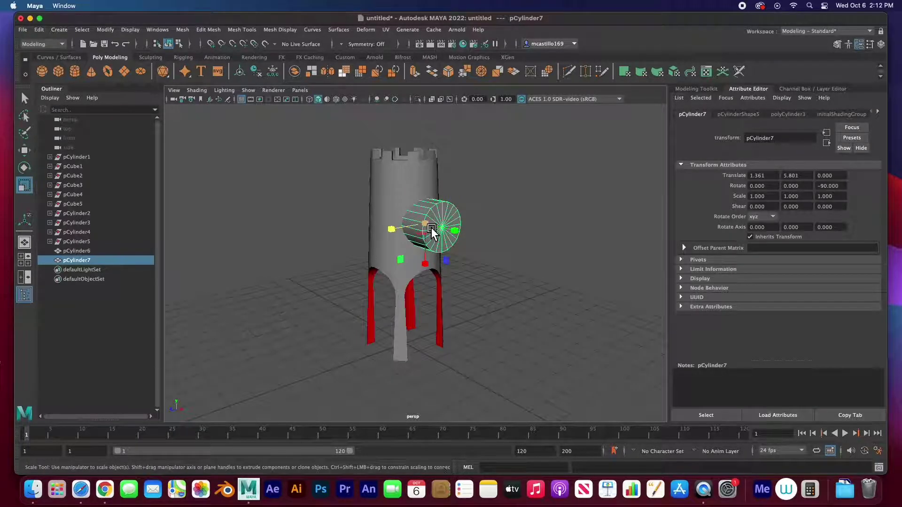
drag(431, 227, 409, 231)
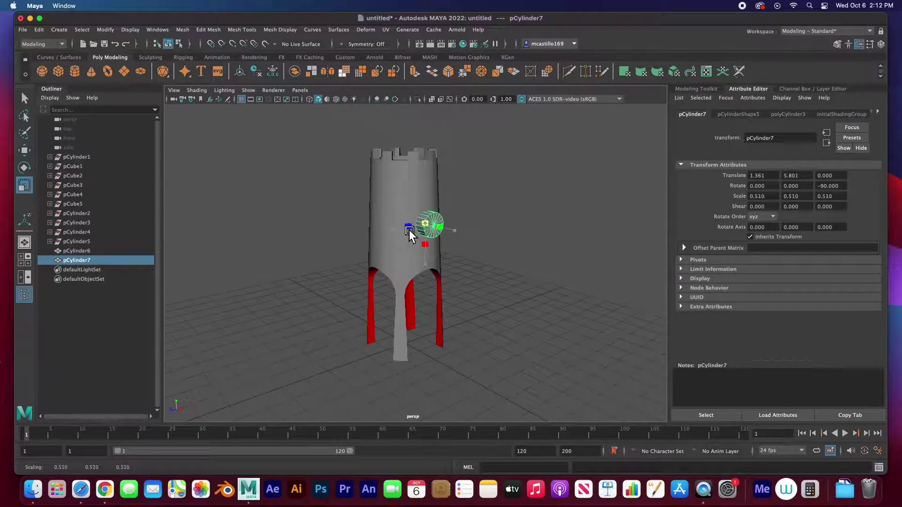
alt+drag(438, 269, 480, 263)
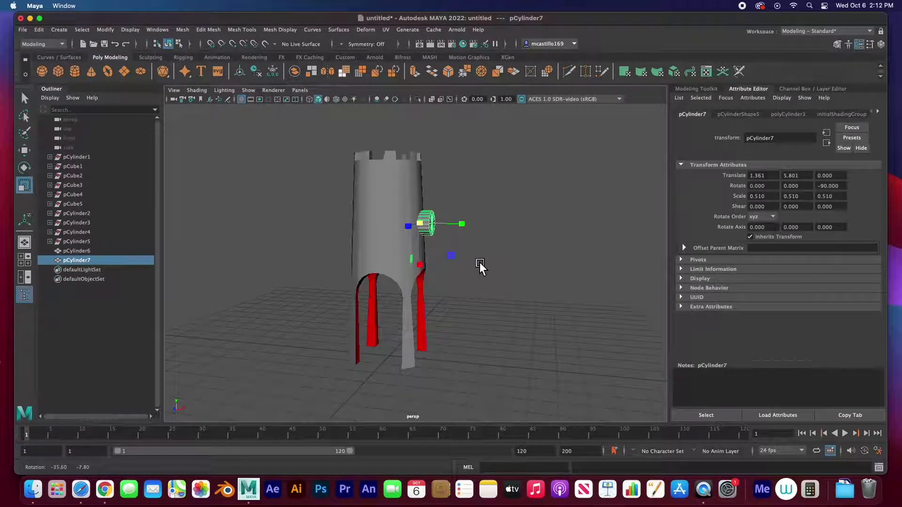
click(439, 215)
click(426, 221)
- Assign a new green Blinn material, blinn2, to the window cylinder pCylinder7
click(254, 58)
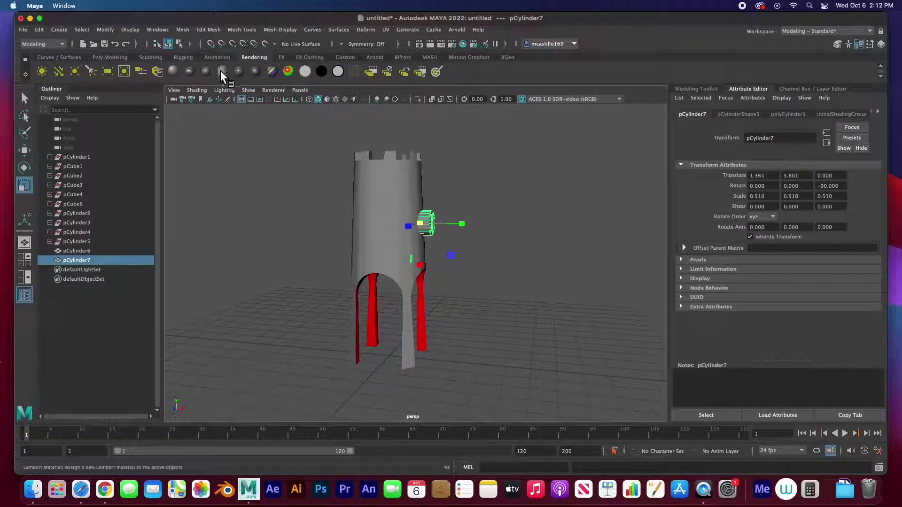
click(221, 72)
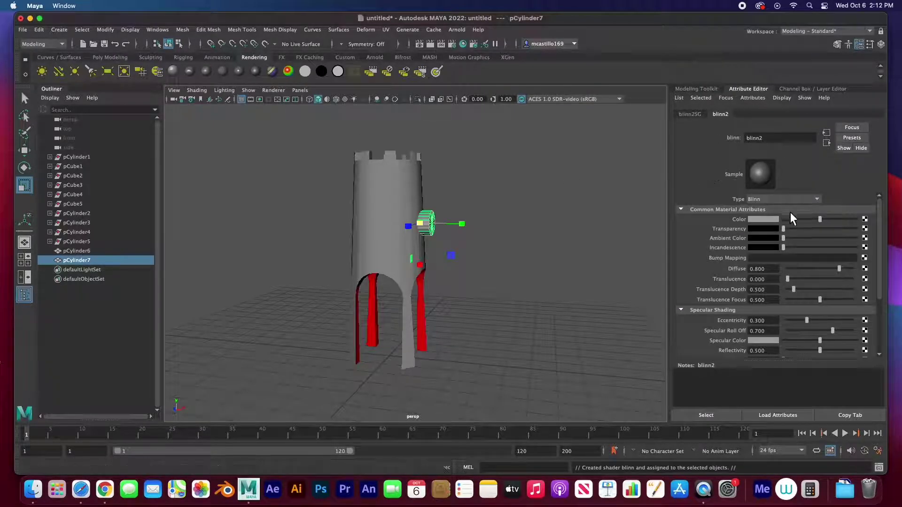
click(770, 220)
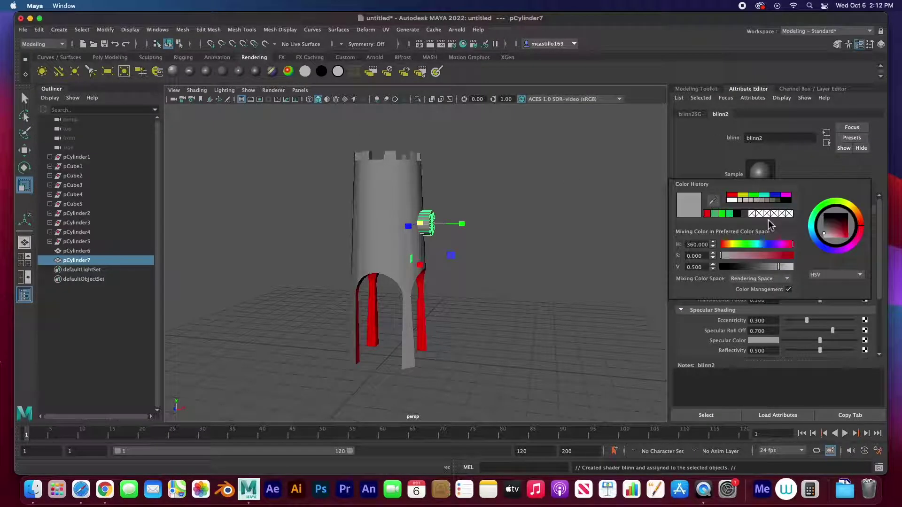
click(722, 214)
click(438, 221)
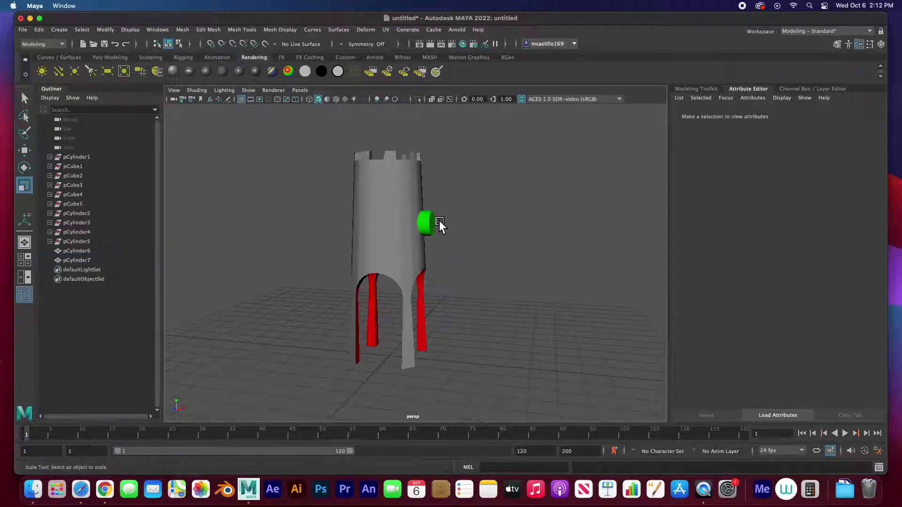
alt+drag(467, 240, 405, 248)
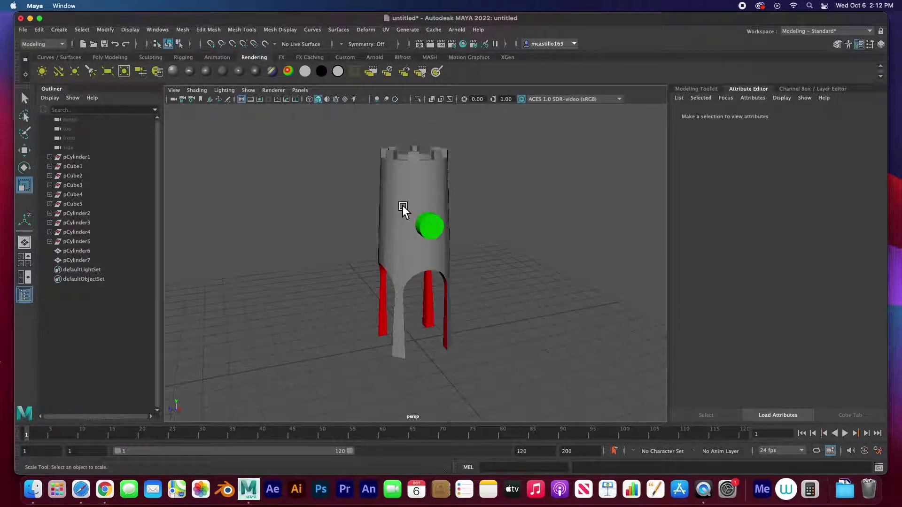
- In the wireframe front view, scale pCylinder7's Y to 0.362 and move it to X 1.477
click(441, 235)
key(space)
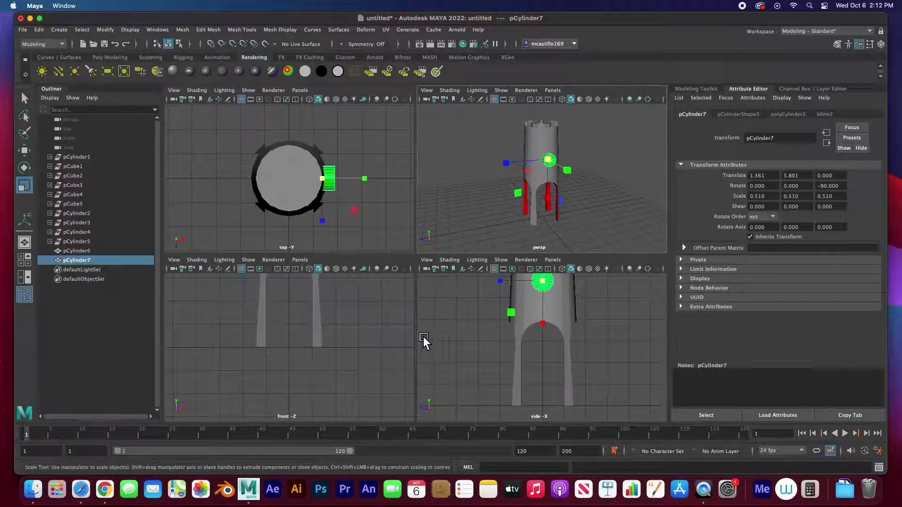
key(space)
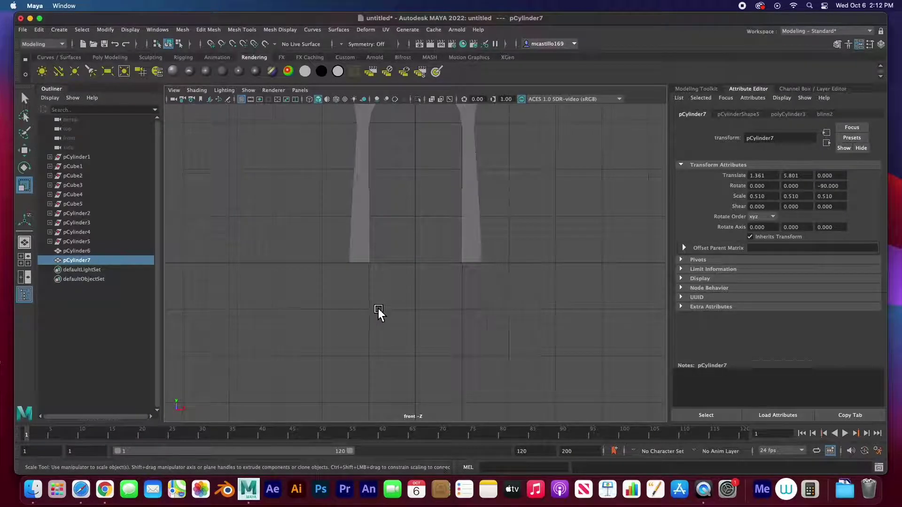
scroll(430, 220, down, 4)
key(4)
alt+middle_drag(415, 203, 390, 297)
scroll(391, 297, up, 3)
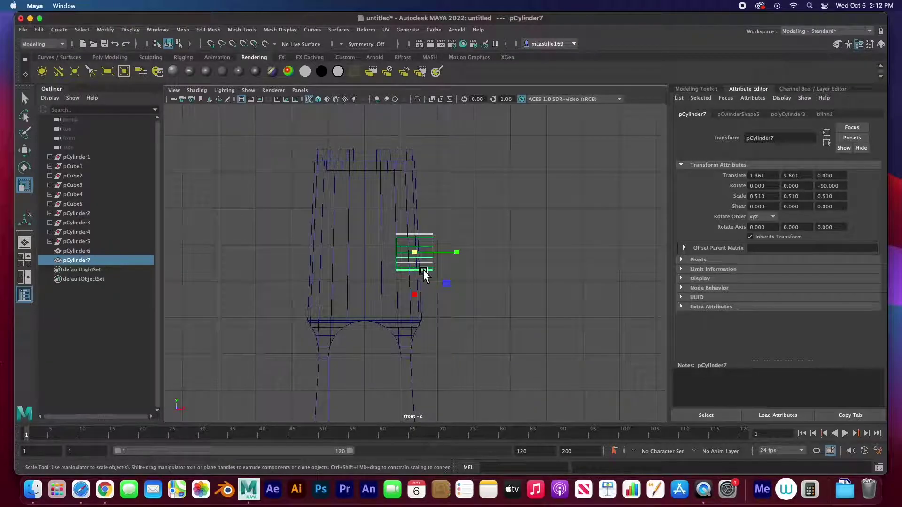
drag(460, 256, 455, 258)
key(w)
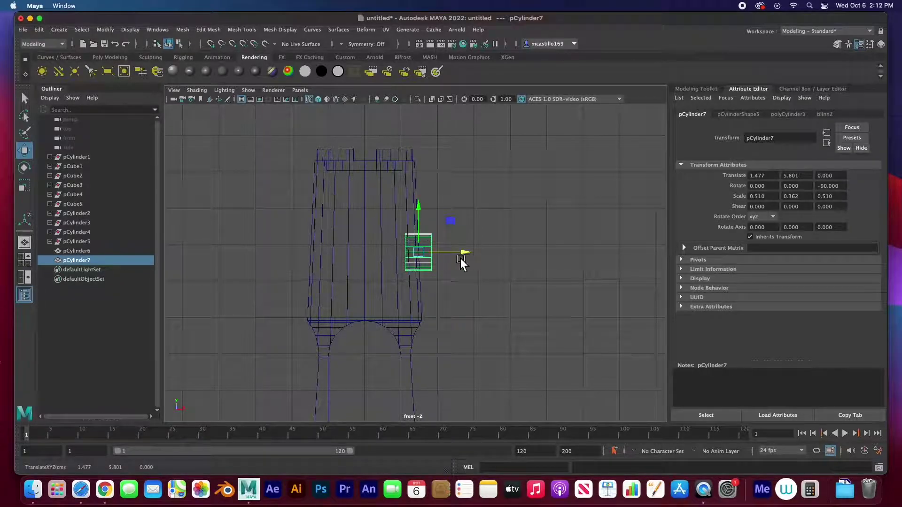
key(space)
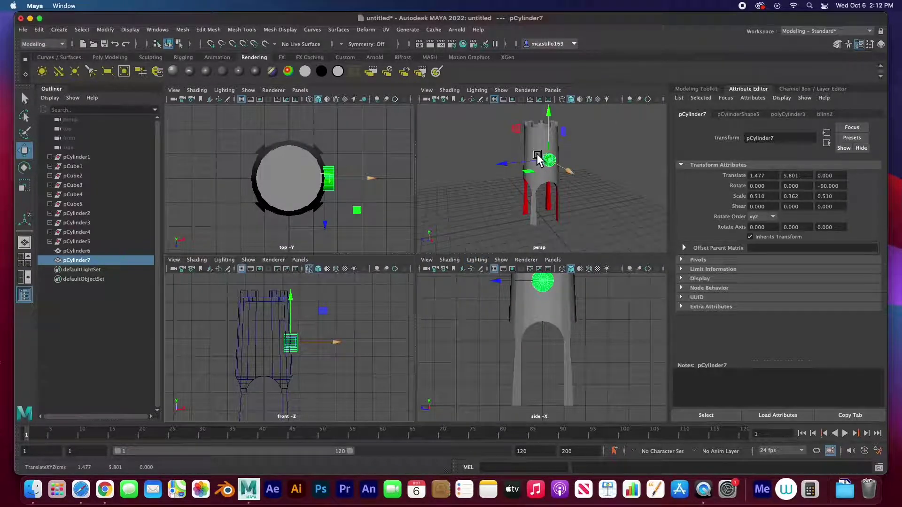
key(space)
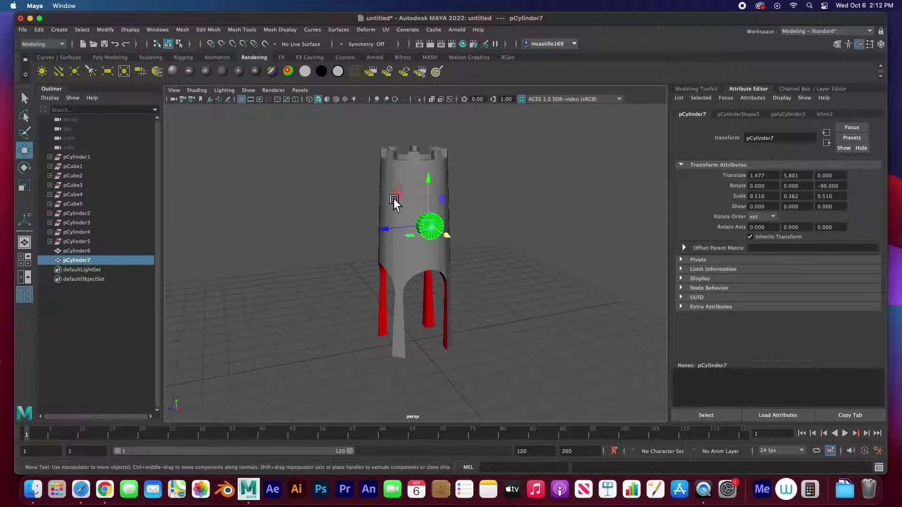
- Boolean-subtract the green cylinder pCylinder7 from the tower wall pCylinder6 with Mesh > Booleans > Difference
click(401, 168)
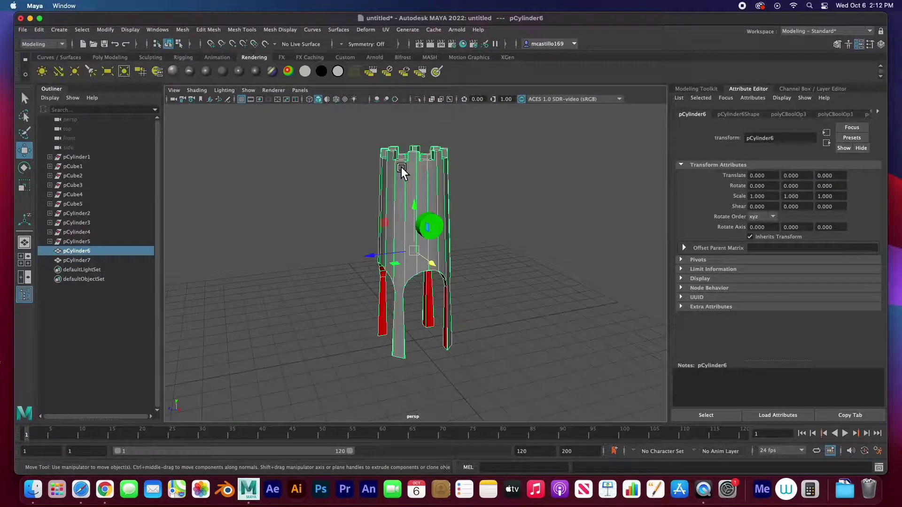
shift+click(444, 227)
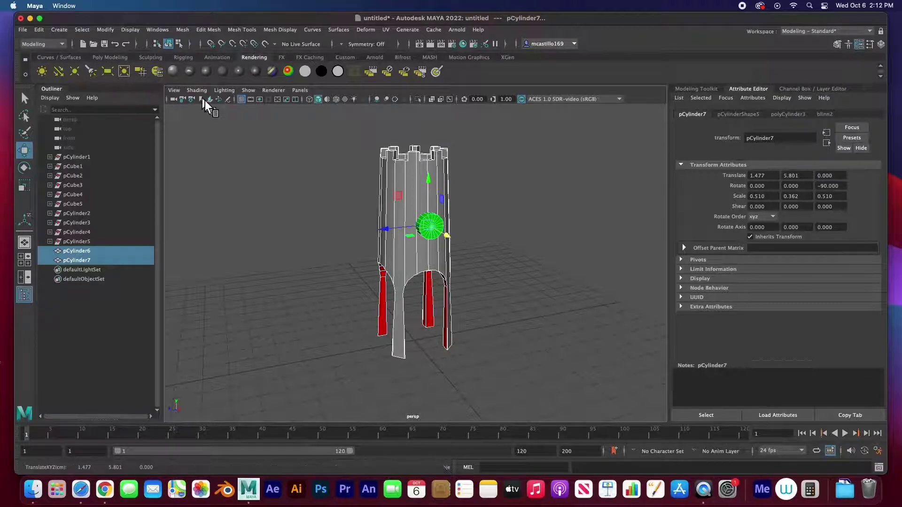
click(182, 29)
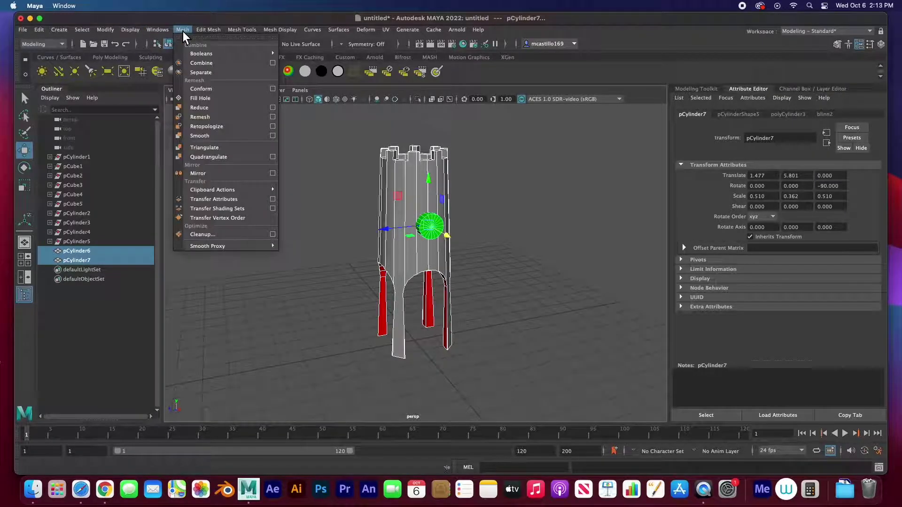
mouse_move(271, 55)
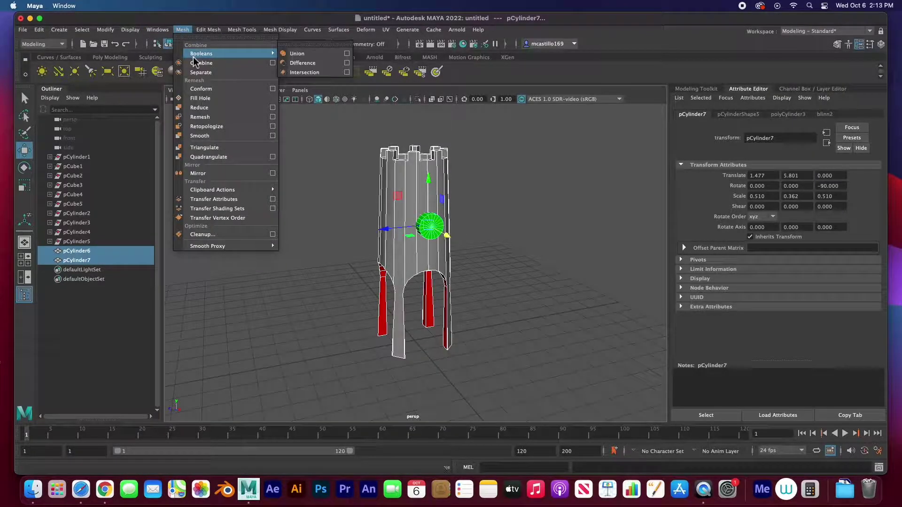
click(294, 63)
- Deselect and orbit to a higher, front-on view of the carved round window
click(474, 208)
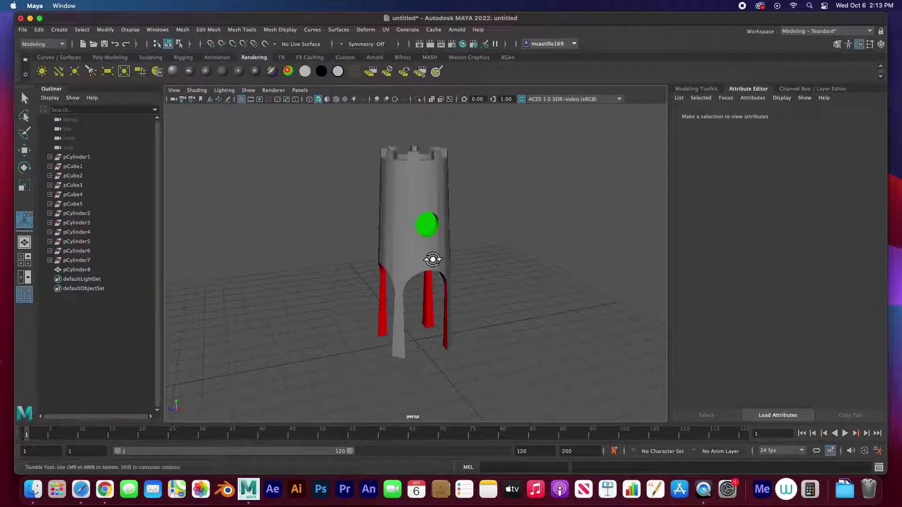
alt+drag(433, 258, 436, 311)
alt+drag(433, 279, 436, 303)
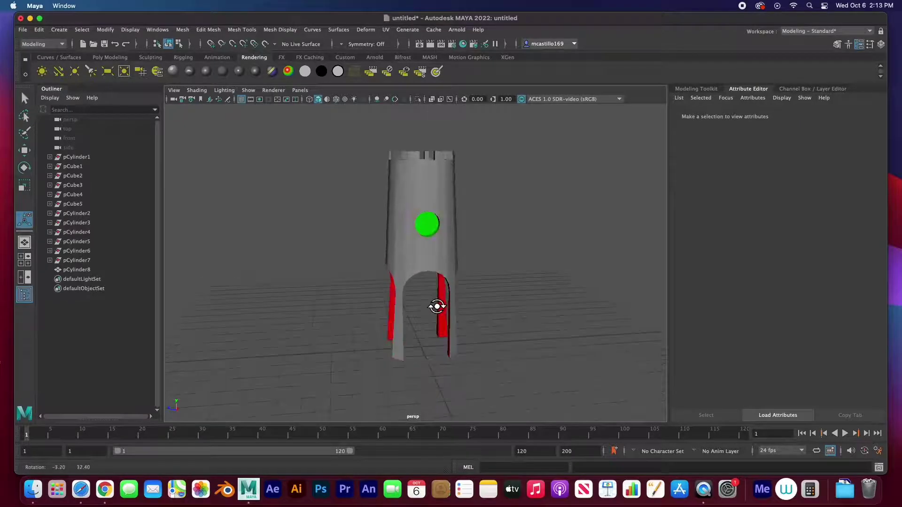
alt+drag(443, 259, 375, 248)
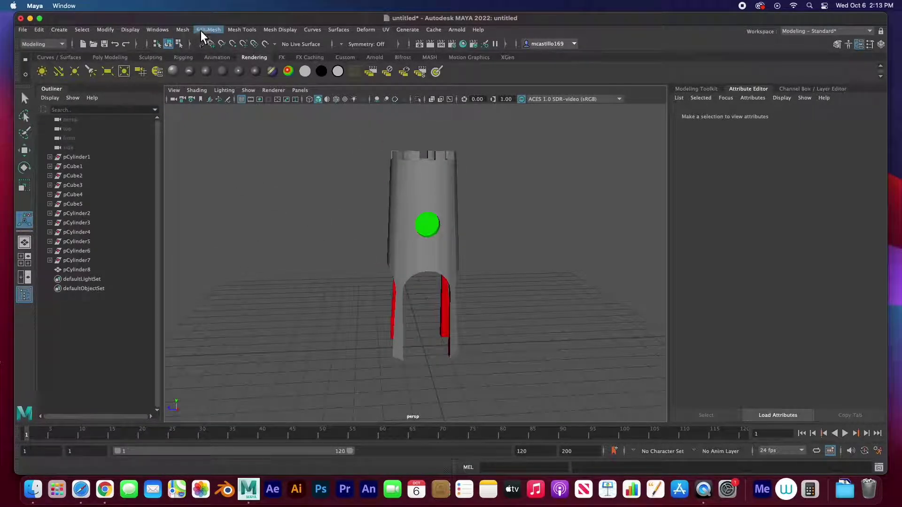
click(185, 32)
mouse_move(226, 53)
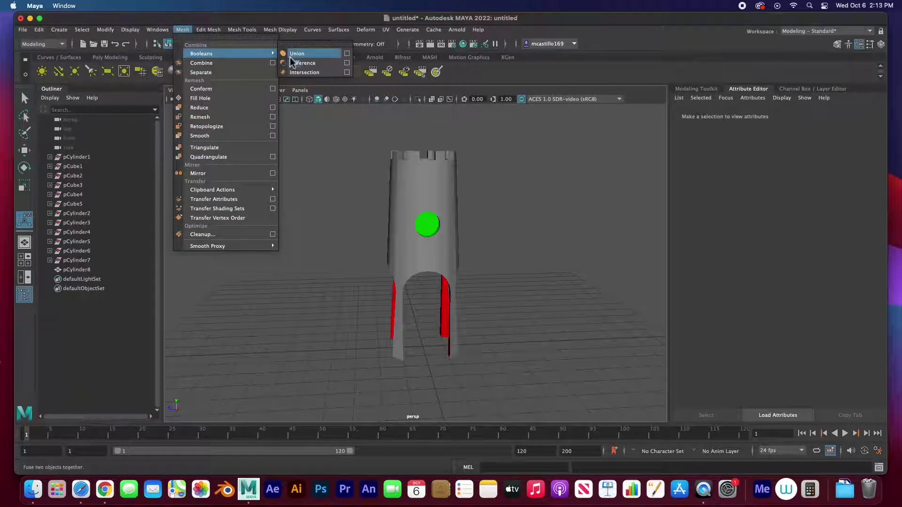
- Create a polygon plane under the tower and scale it uniformly to 29.66
click(184, 31)
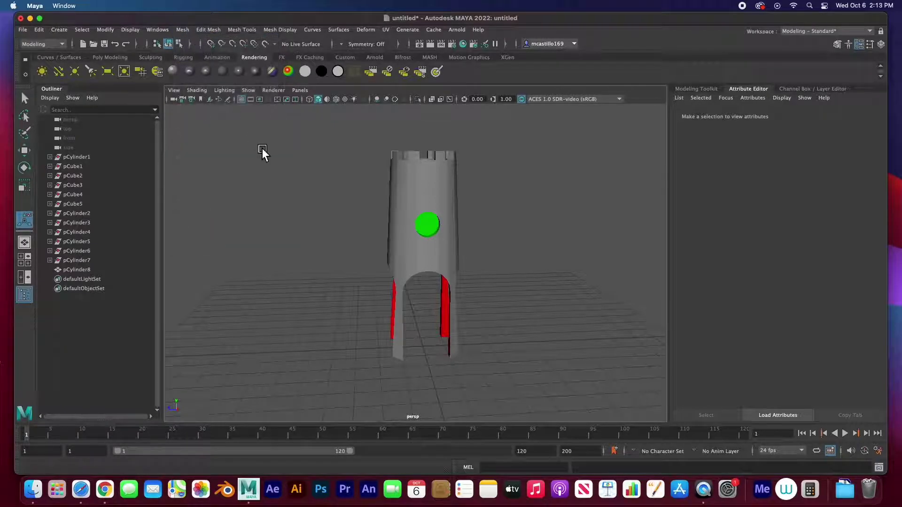
alt+drag(348, 182, 395, 187)
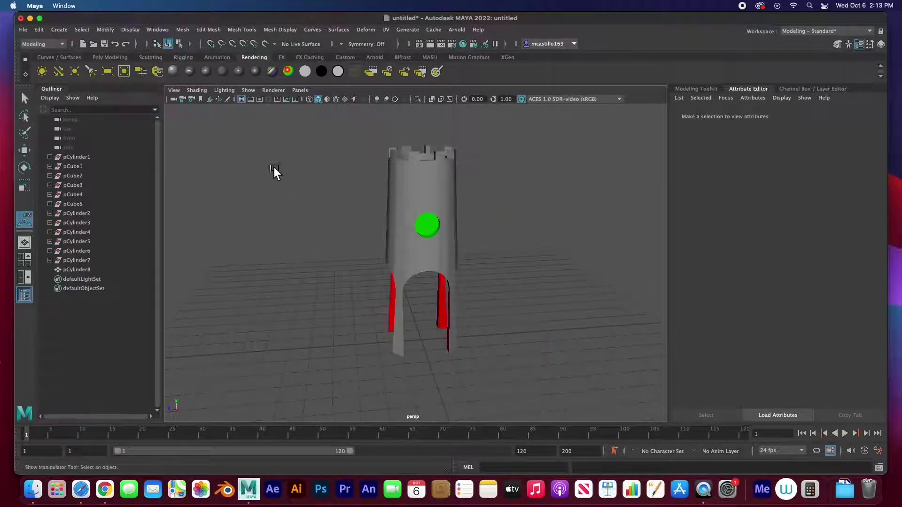
click(117, 58)
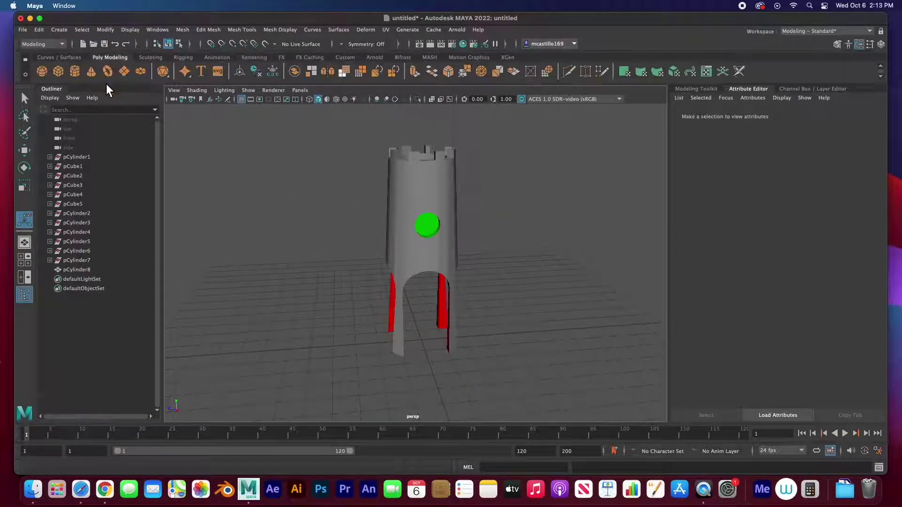
click(129, 76)
key(e)
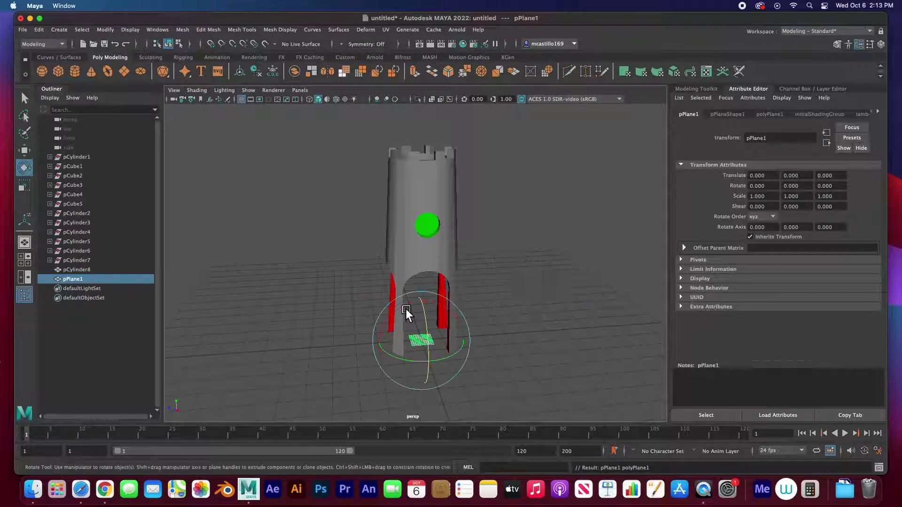
key(r)
drag(423, 341, 600, 343)
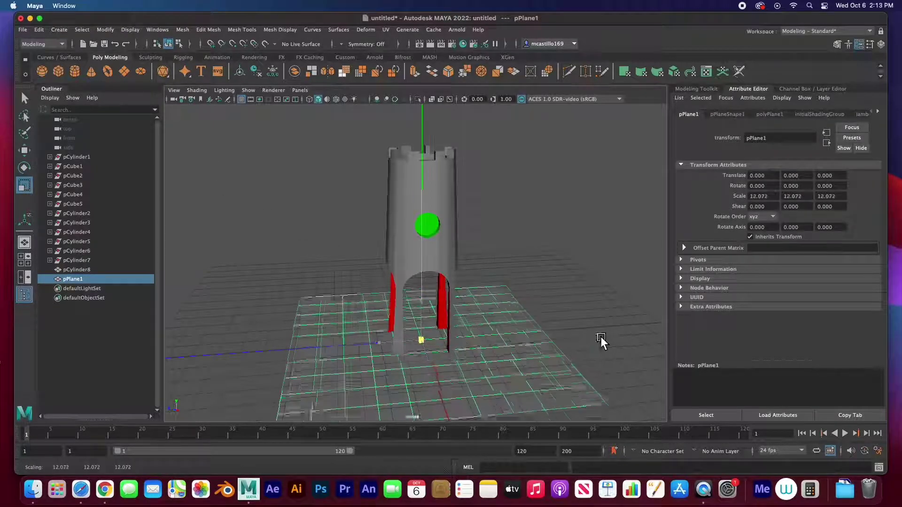
drag(421, 342, 566, 336)
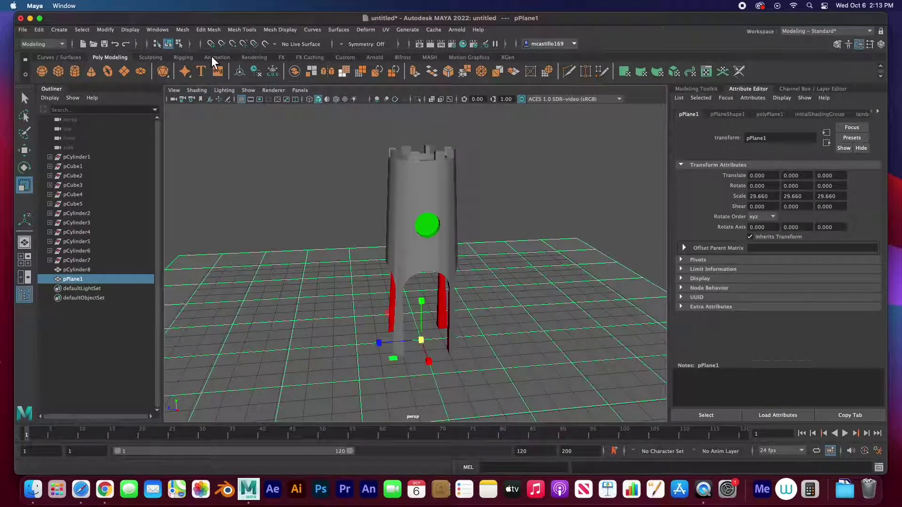
- Give the plane a new Blinn material (blinn3) with a green colour
click(257, 60)
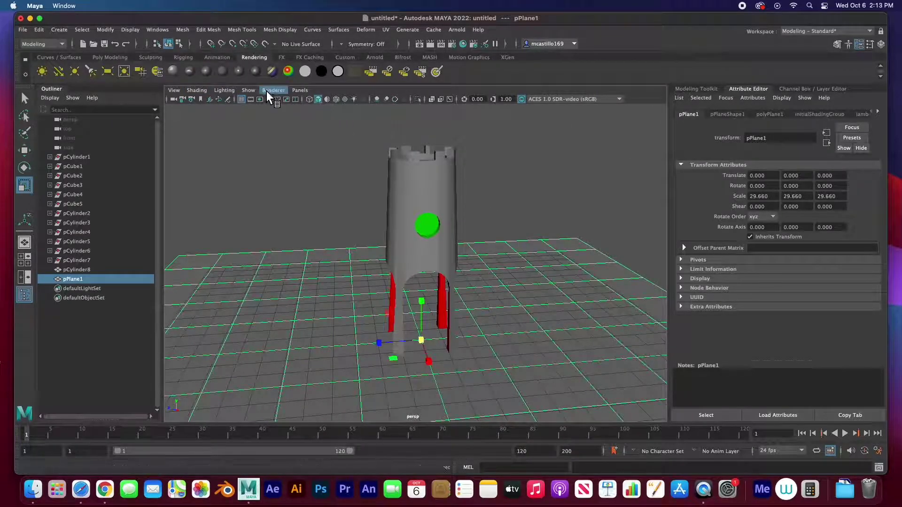
click(207, 71)
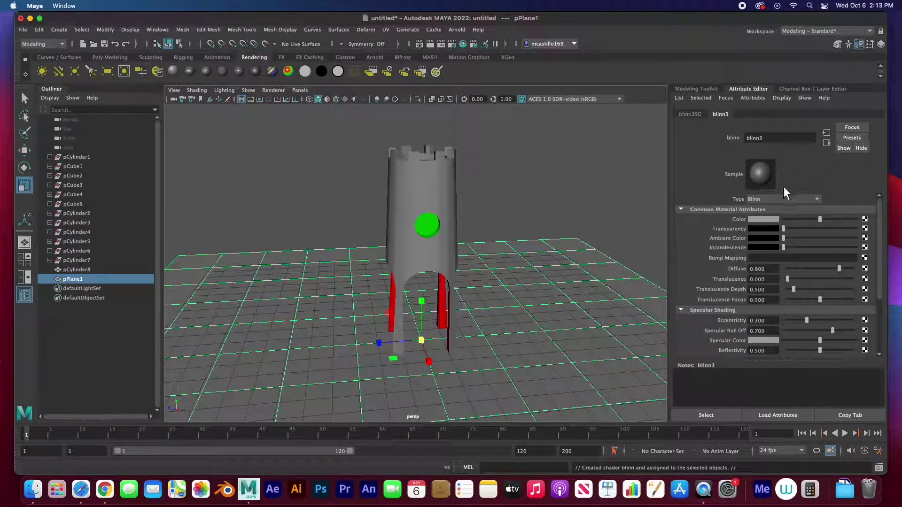
click(771, 221)
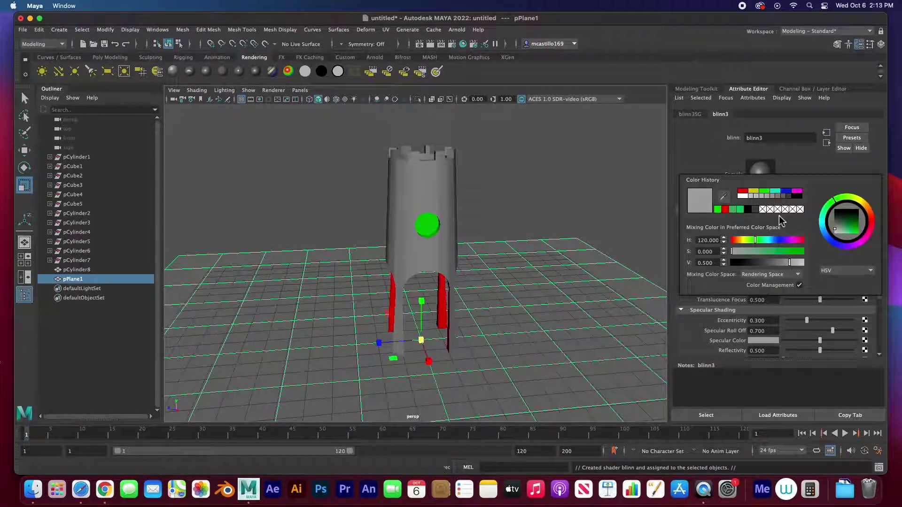
click(736, 210)
- Deselect, then orbit and zoom to look down on the tower and its floor
click(579, 186)
alt+drag(579, 187, 505, 241)
scroll(439, 264, up, 4)
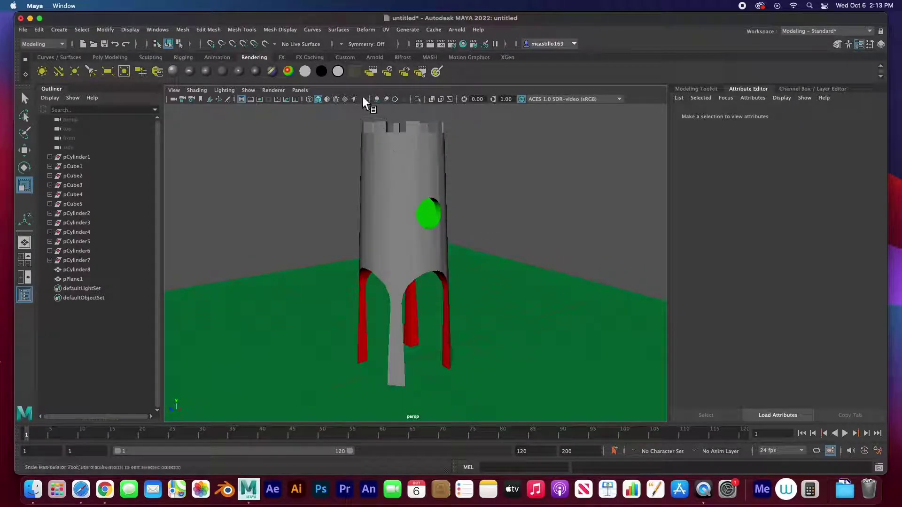
alt+drag(399, 169, 395, 179)
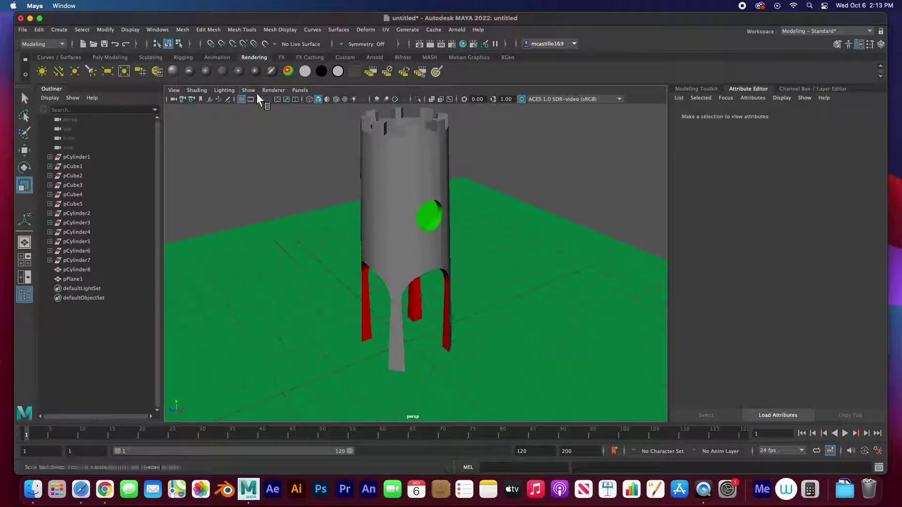
- Show the Mesh > Booleans options with Union highlighted
click(188, 31)
mouse_move(191, 52)
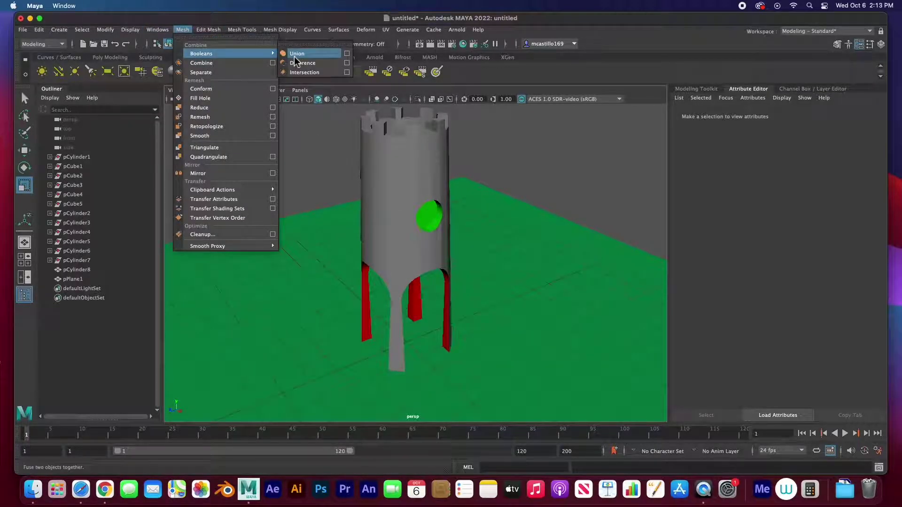